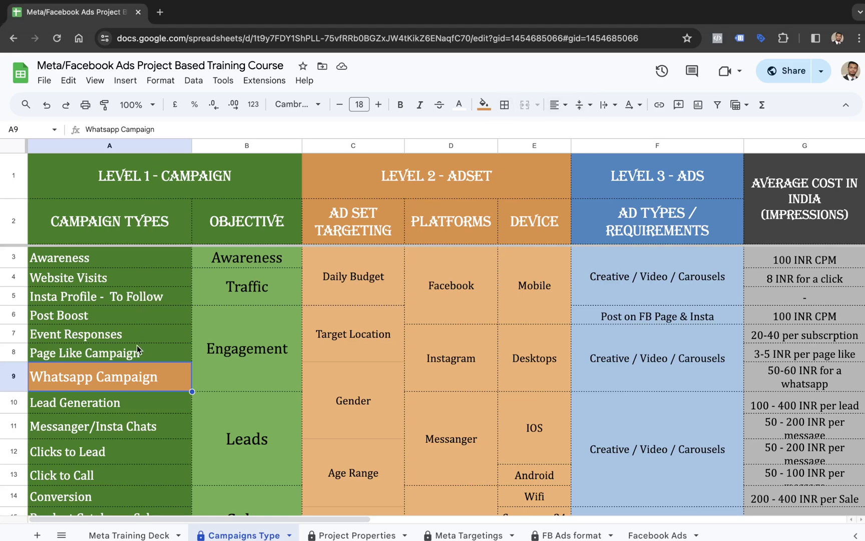
In the course sheet, review the Whatsapp Campaign entry and the Facebook, Instagram, Messenger and Audience Network platform cells.
click(137, 346)
key(Down)
click(471, 222)
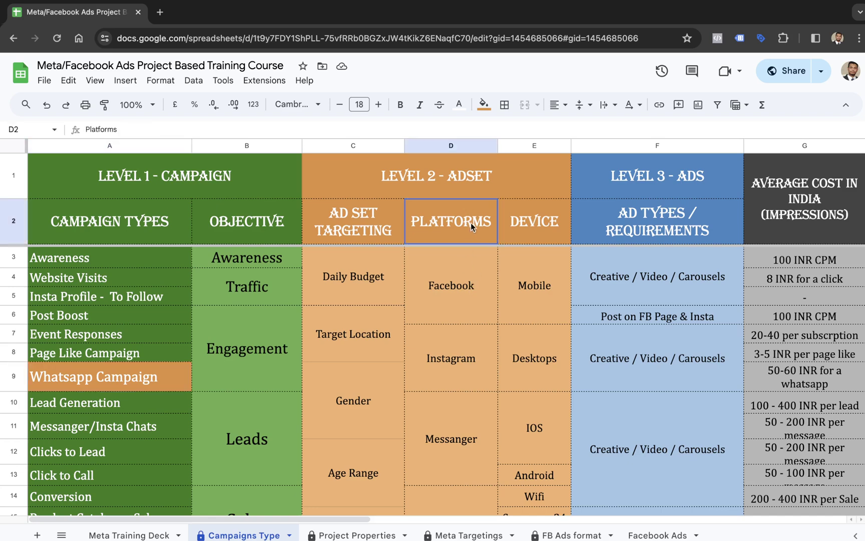
key(Down)
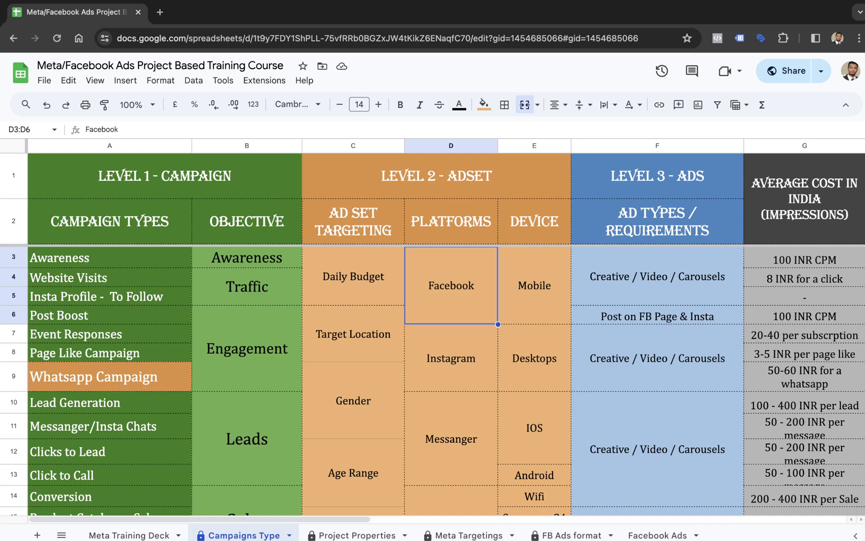
key(Down)
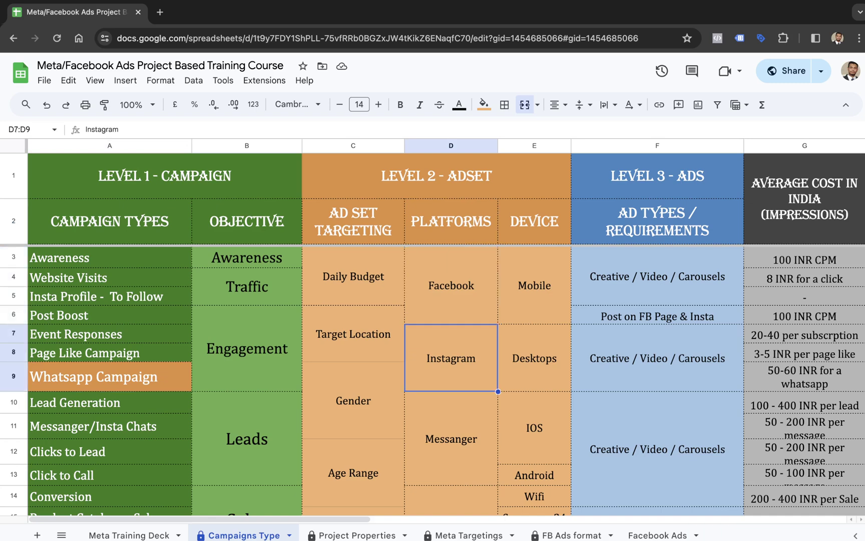
key(Down)
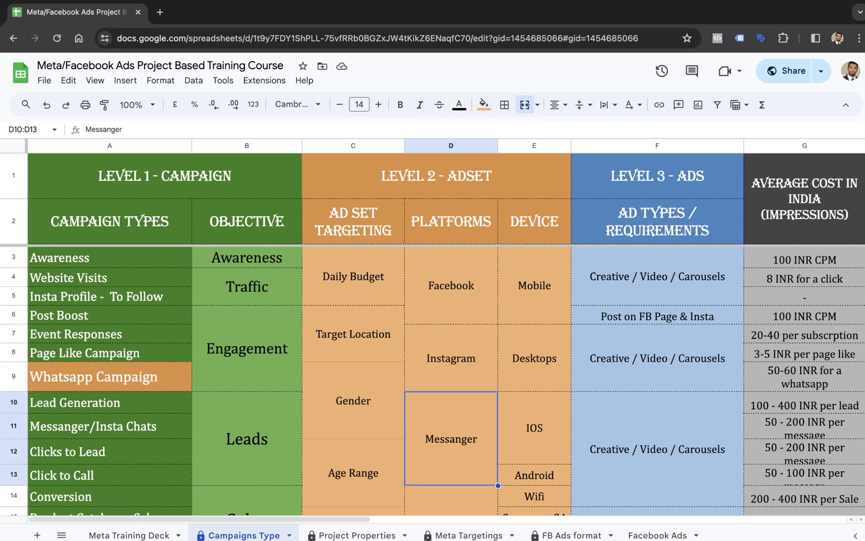
key(Down)
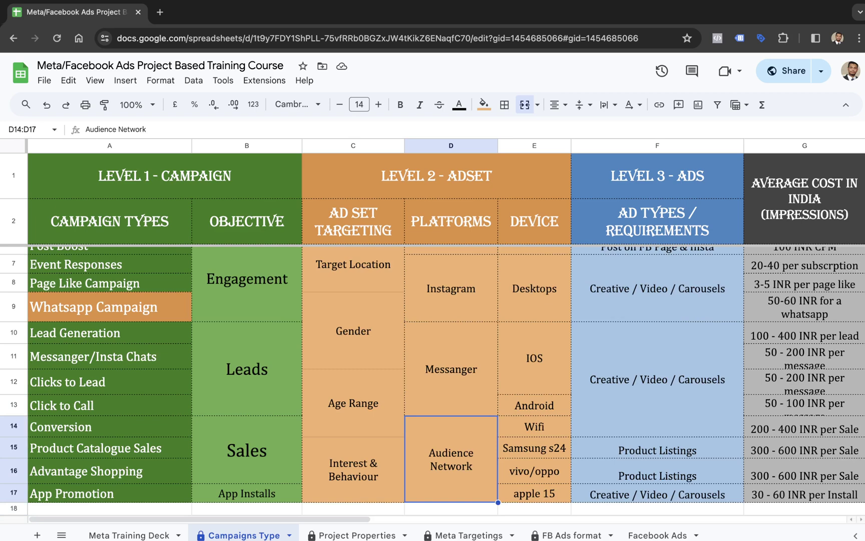
scroll(324, 260, up, 3)
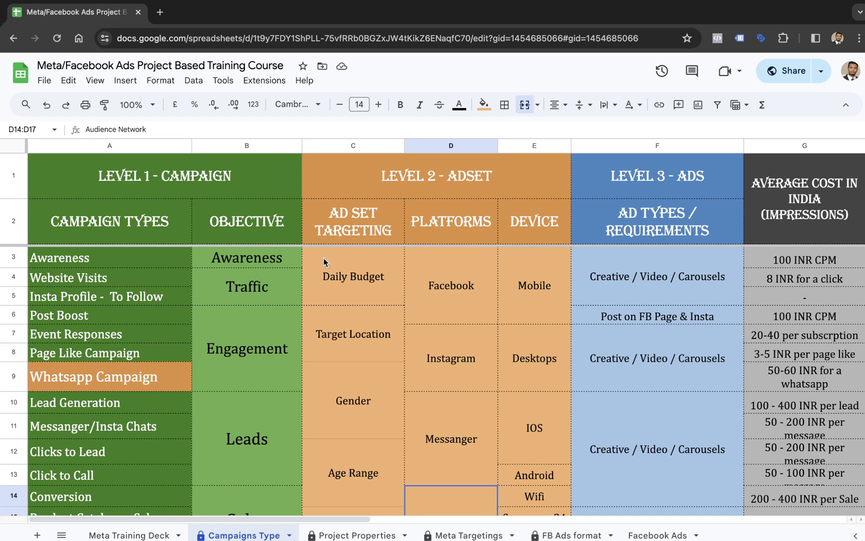
click(142, 366)
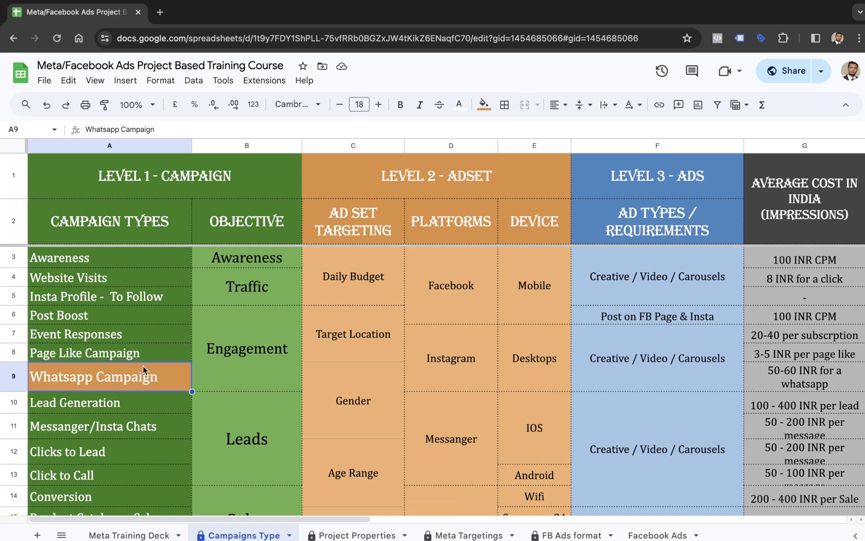
In Ads Manager, deselect the page-like campaign and report results over the Maximum date range.
key(ctrl+Right)
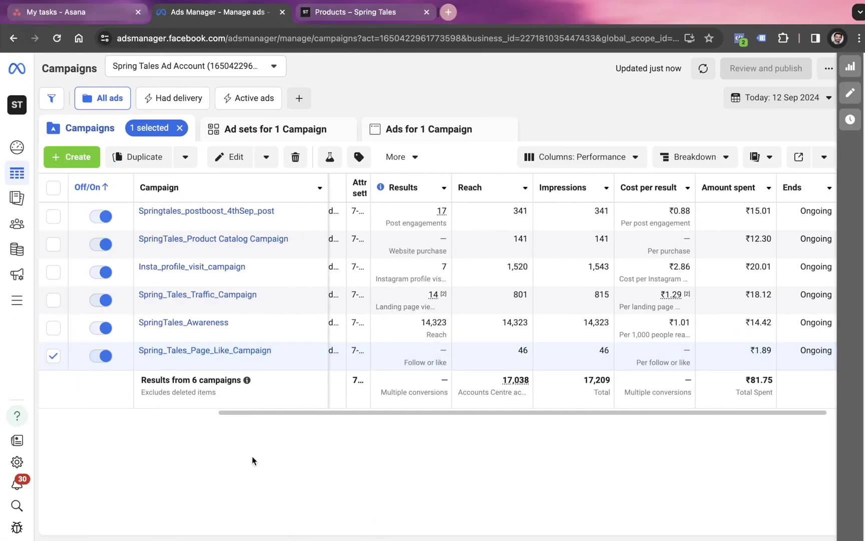
click(53, 355)
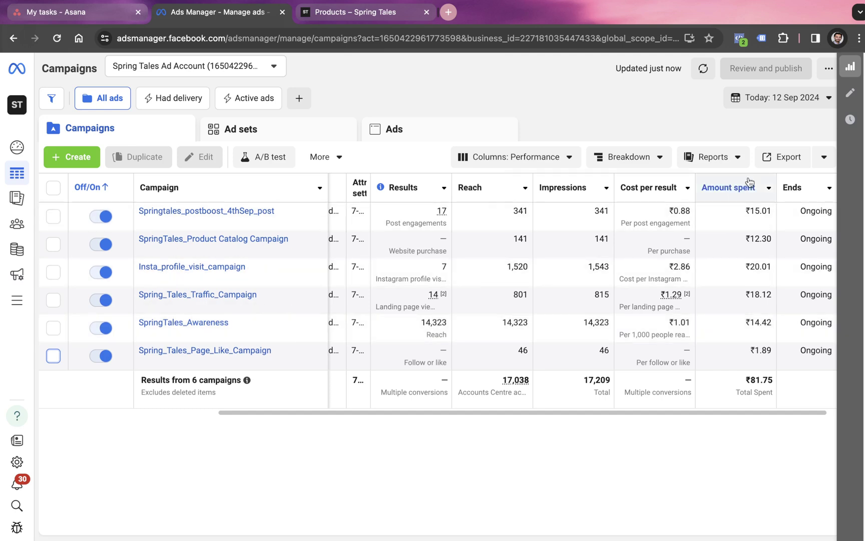
click(793, 104)
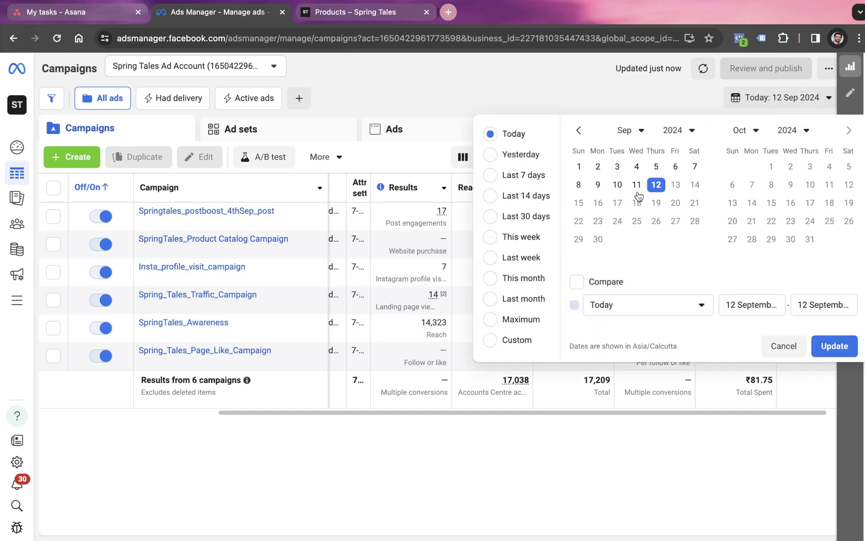
click(491, 320)
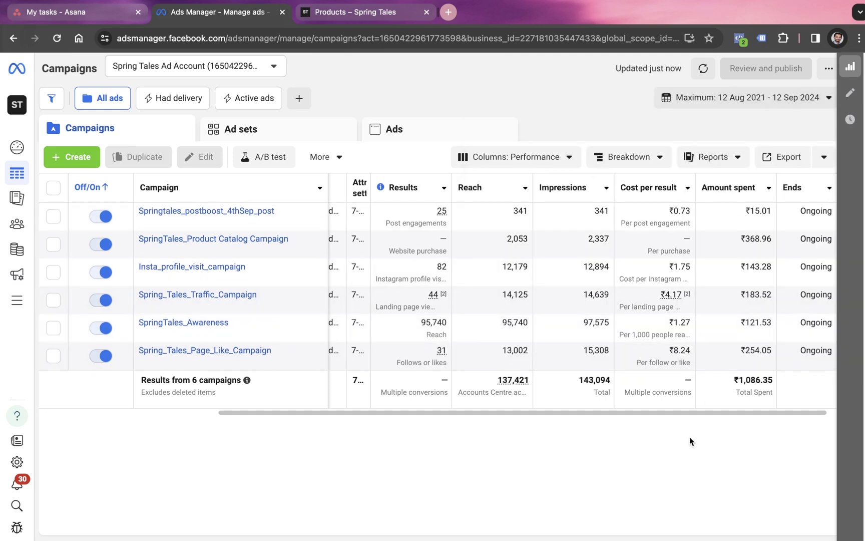
scroll(604, 346, left, 10)
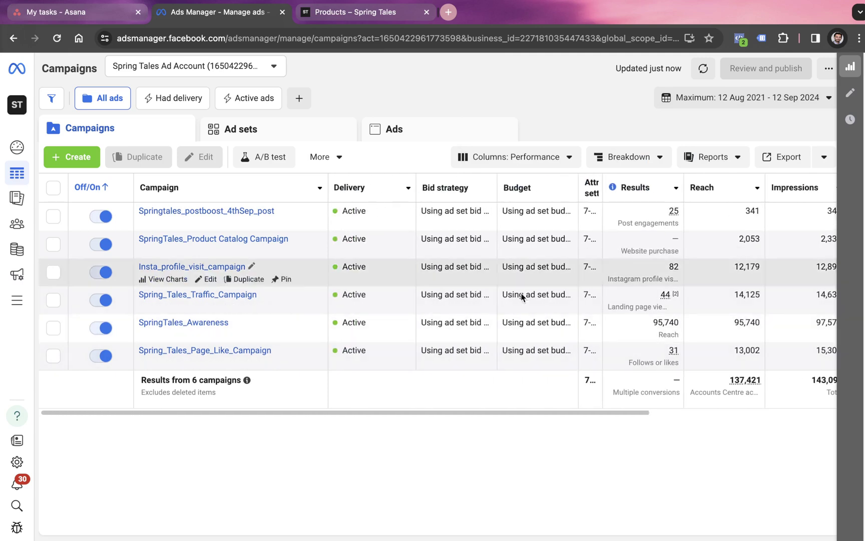
scroll(568, 241, right, 6)
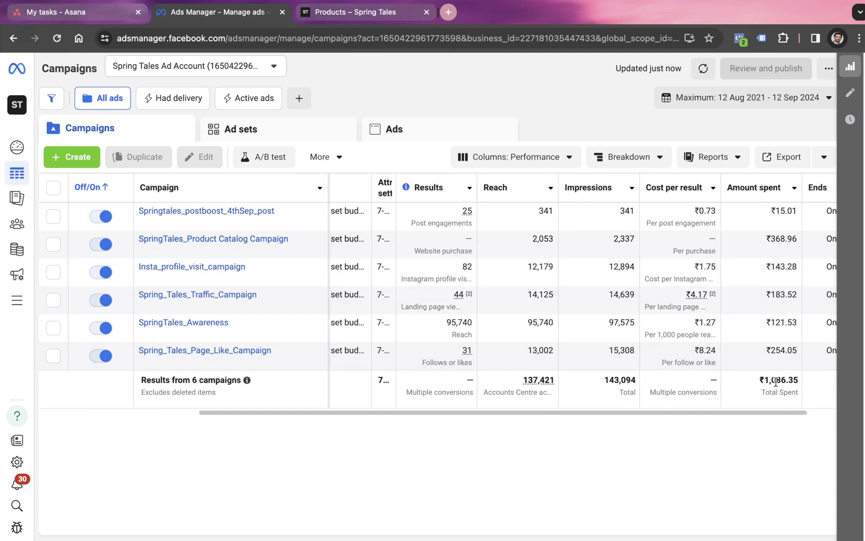
mouse_move(751, 193)
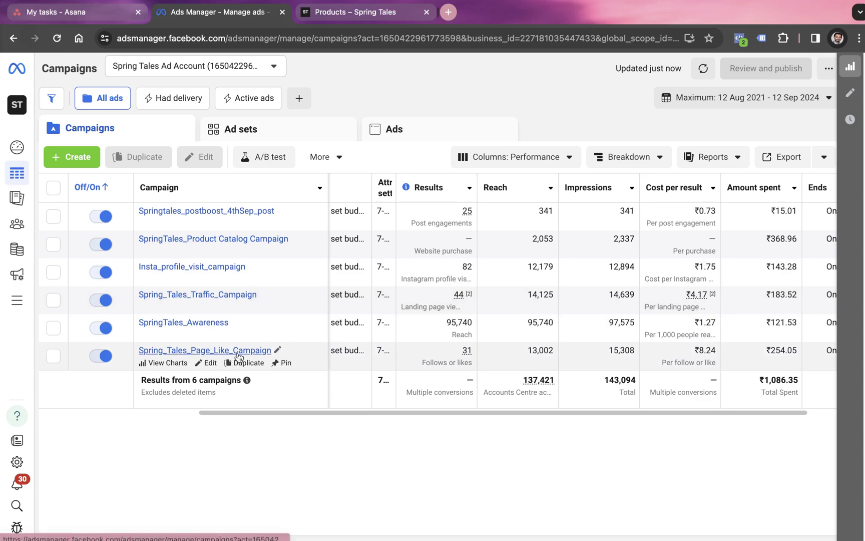
Insert FB_ into the page-like campaign's name, publish it, and deselect the row.
click(279, 350)
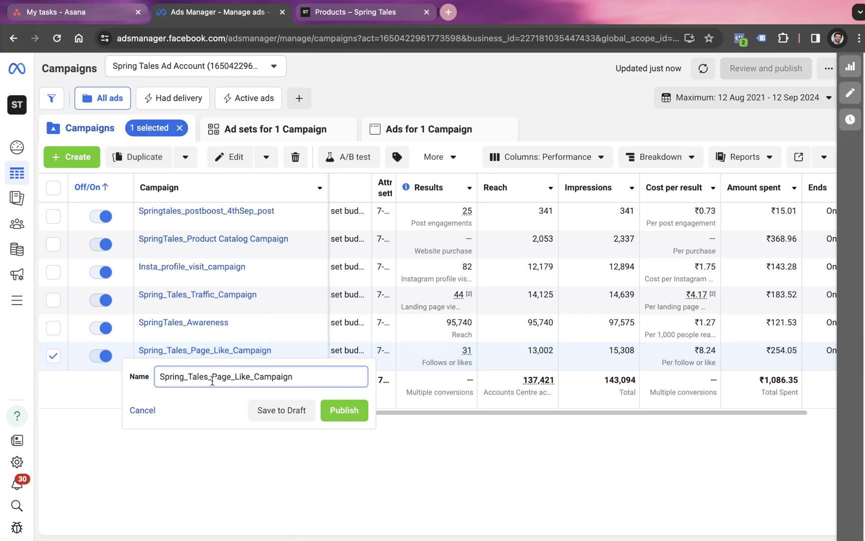
text(FB_)
key(Return)
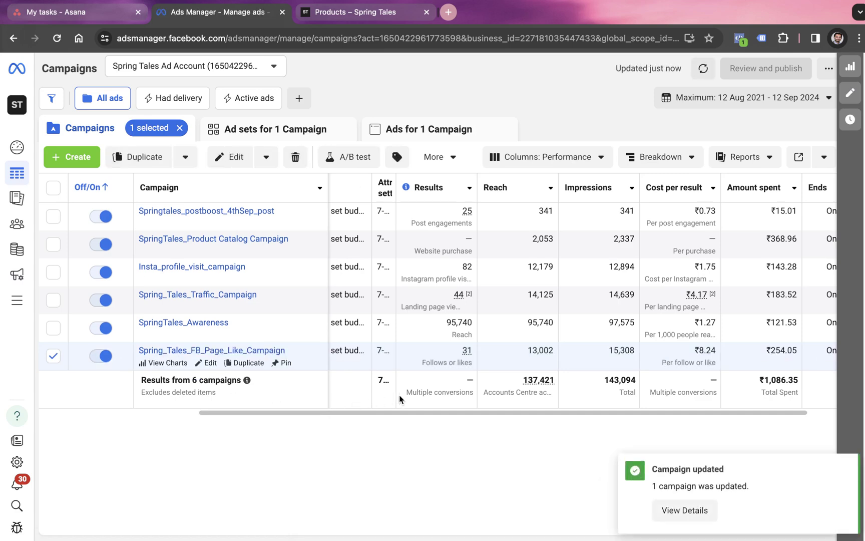
mouse_move(445, 359)
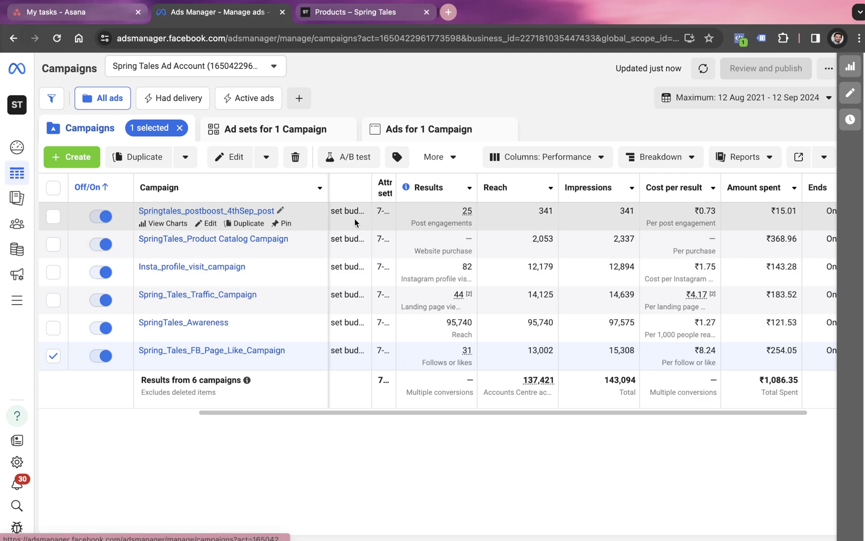
mouse_move(452, 220)
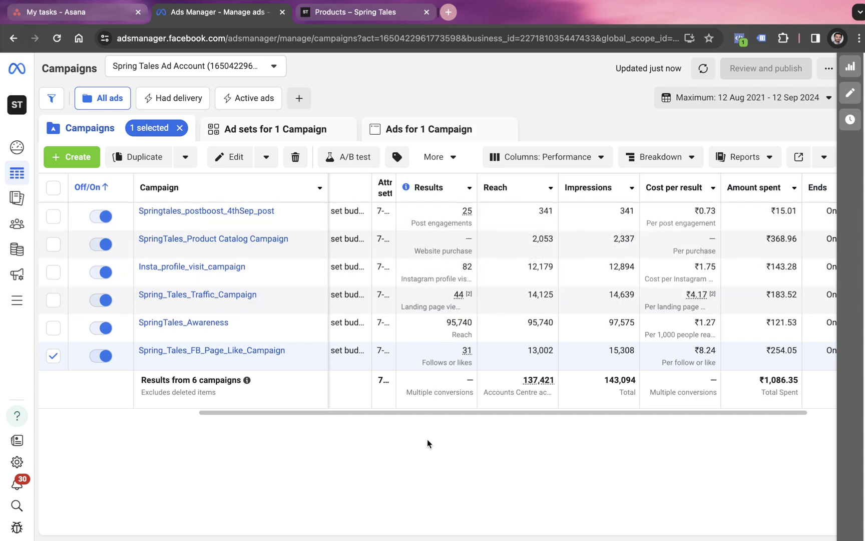
click(53, 356)
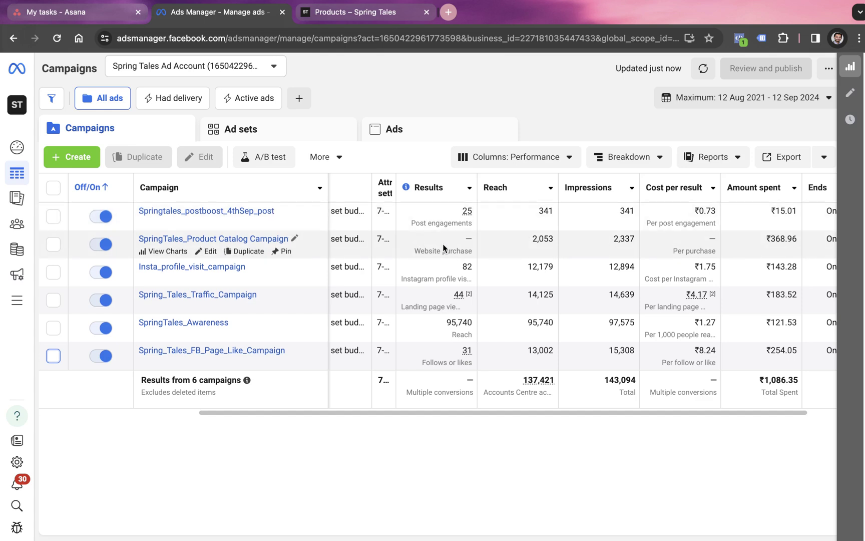
Read the Product Catalog Campaign's All conversions card showing 41 website content views.
mouse_move(444, 245)
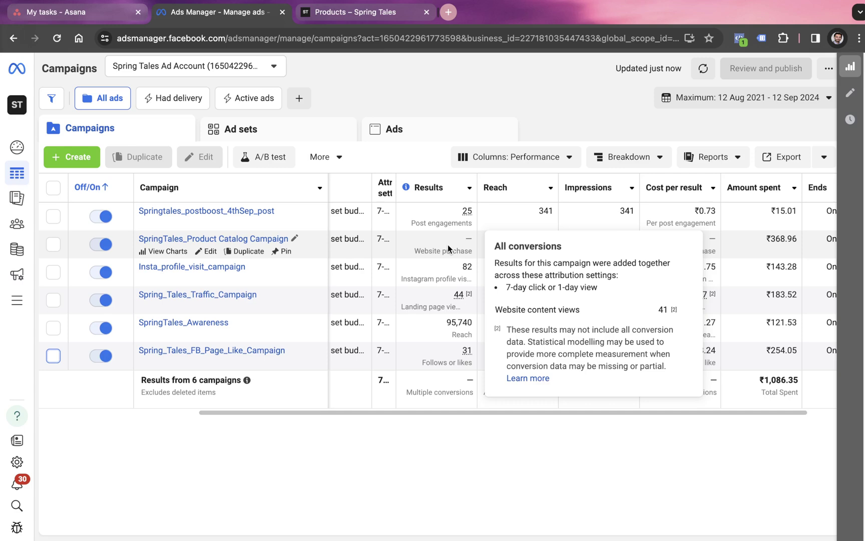
key(ctrl+Left)
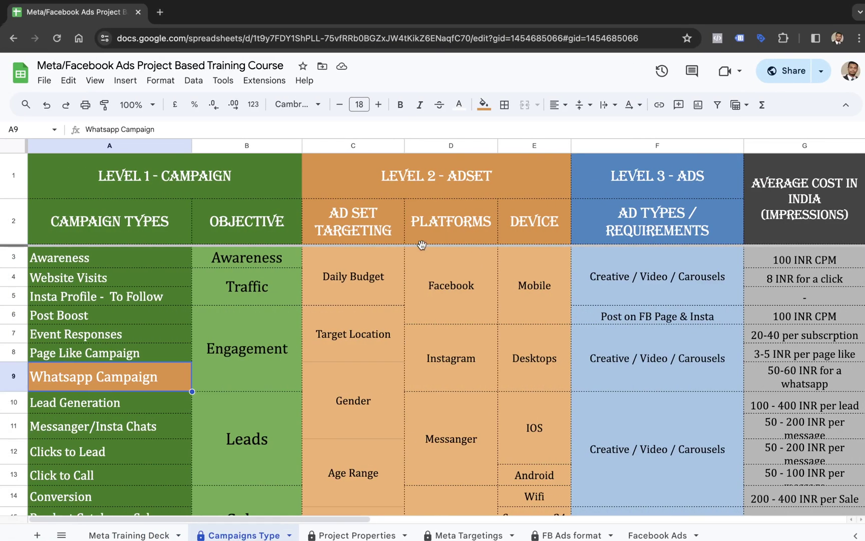
click(118, 426)
click(116, 389)
drag(477, 292, 459, 449)
scroll(457, 442, up, 2)
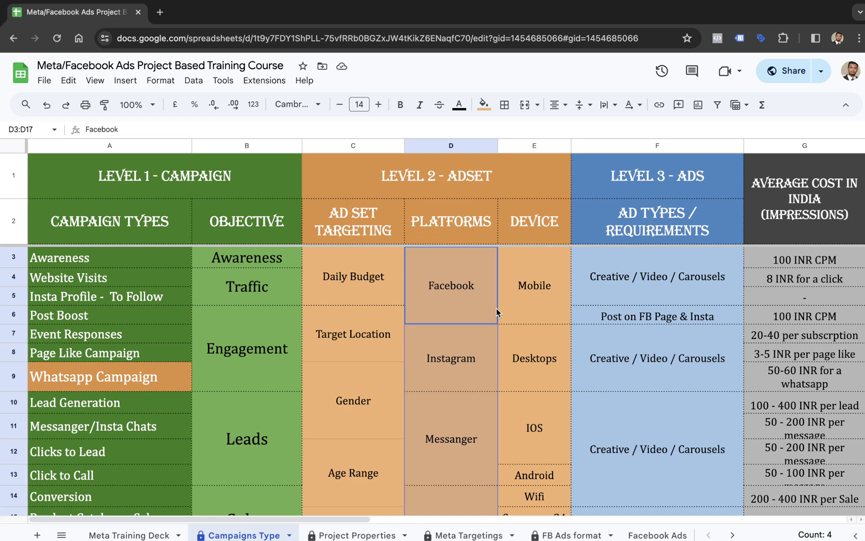
drag(436, 289, 446, 458)
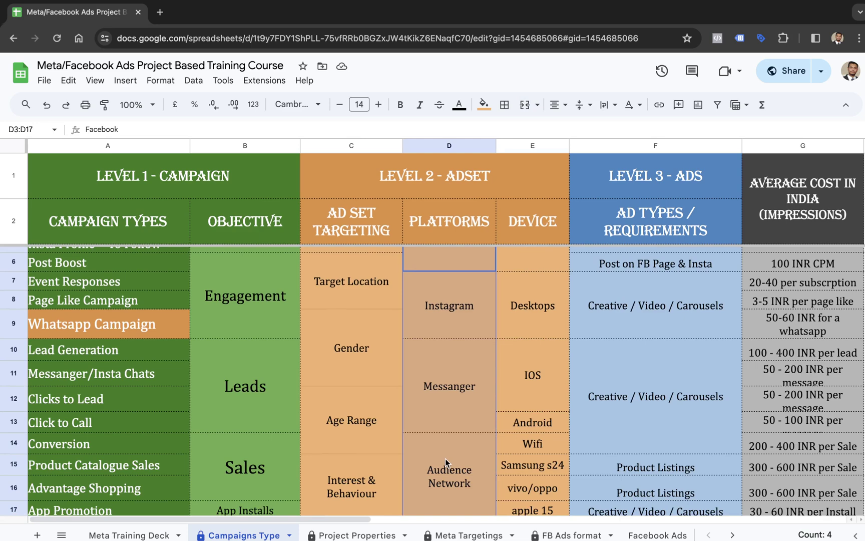
scroll(445, 459, up, 1)
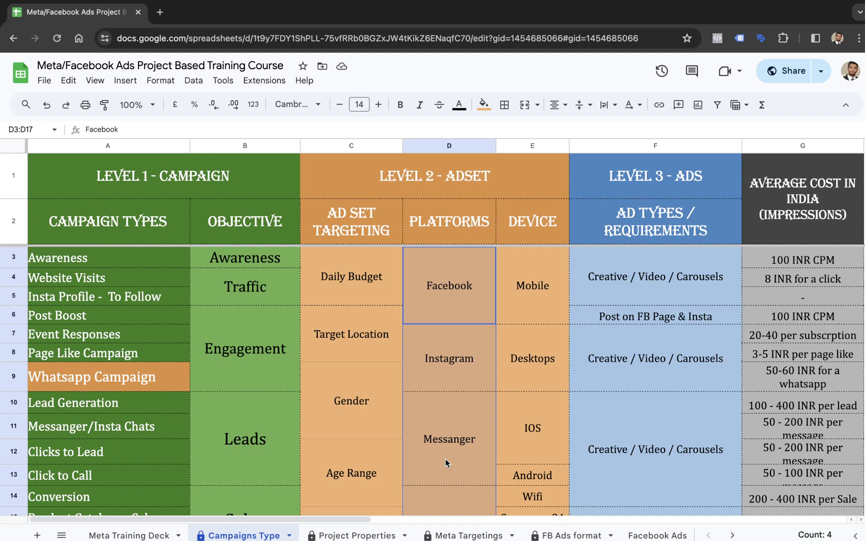
click(398, 418)
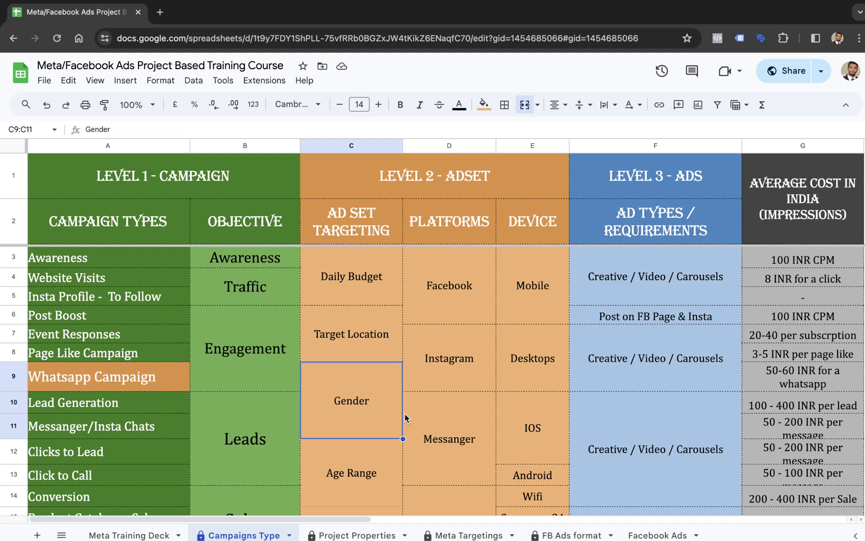
Review the Level 1 - Campaign, Campaign Types and Objective headings and the Whatsapp Campaign entry.
click(272, 188)
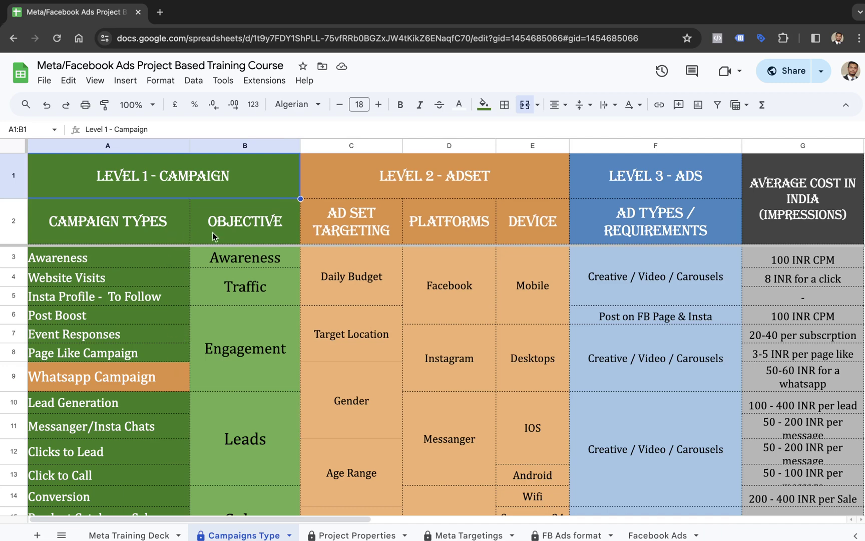
click(169, 235)
click(227, 240)
click(180, 196)
click(160, 371)
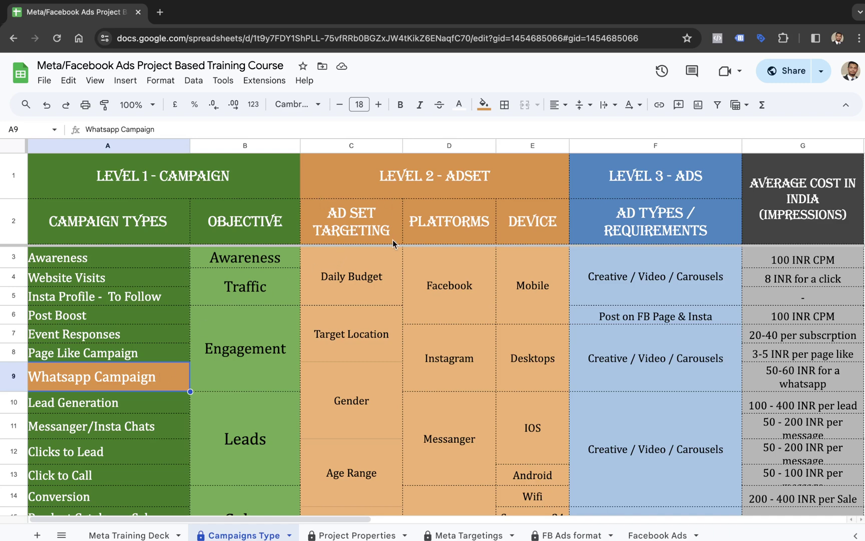
Go over the Level 2 - Adset cells: Daily Budget, Target Location, Age Range, Interest & Behaviour.
click(378, 192)
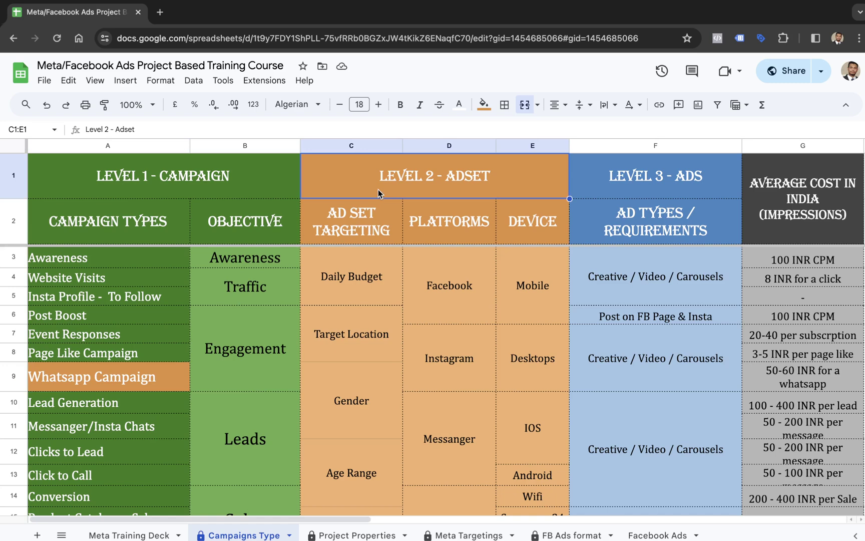
click(373, 261)
key(Down)
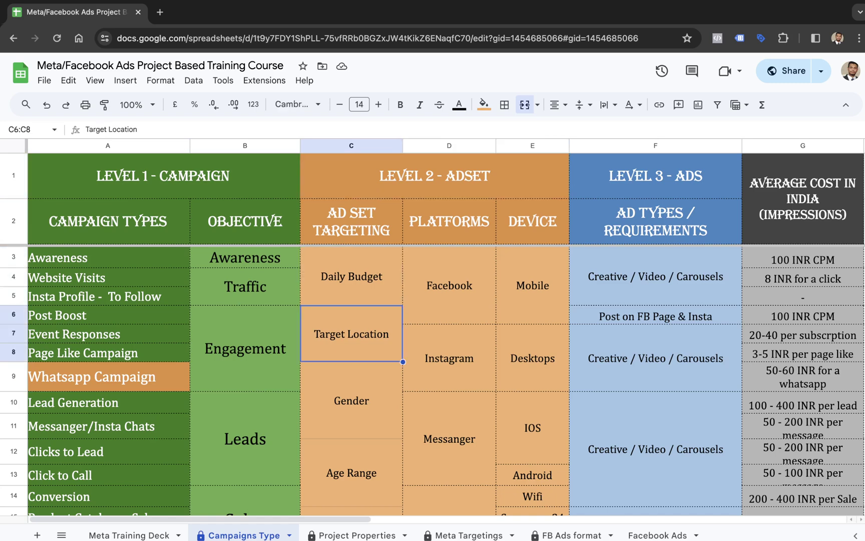
key(Down)
key(Down)
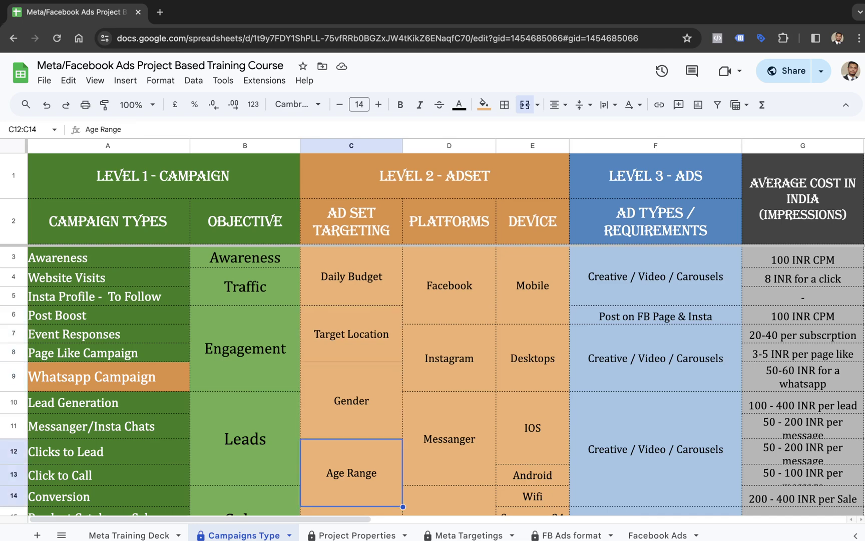
key(Down)
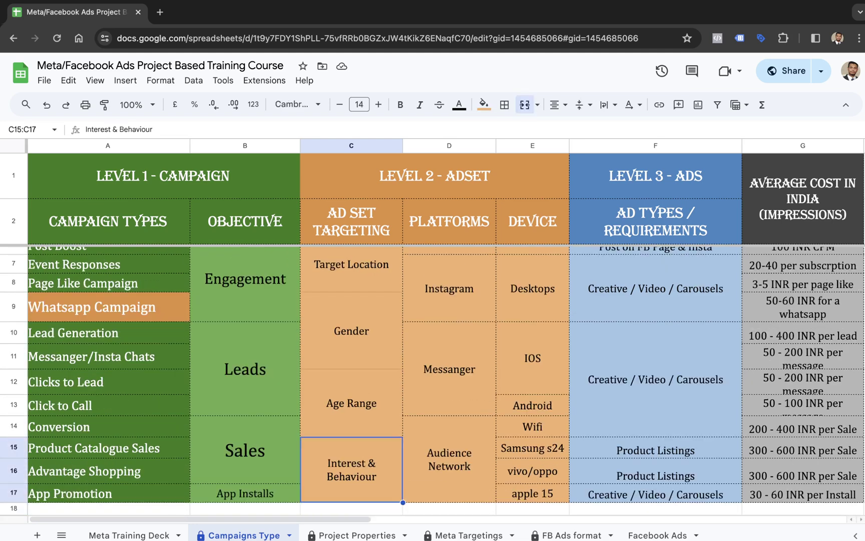
scroll(379, 254, up, 4)
drag(435, 273, 448, 476)
scroll(448, 475, up, 3)
Go over the device cells: Mobile, Desktops, Samsung s24, vivo/oppo and Wifi.
drag(523, 306, 524, 336)
click(522, 363)
click(528, 313)
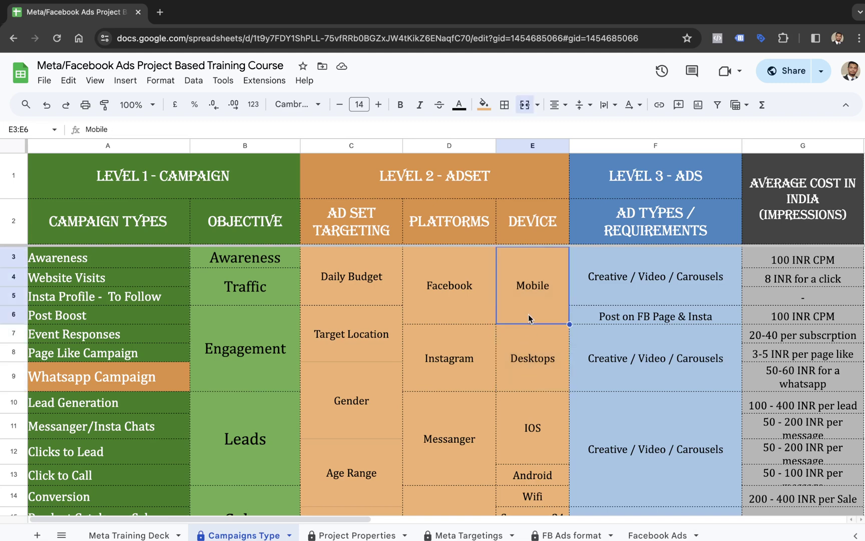
click(530, 339)
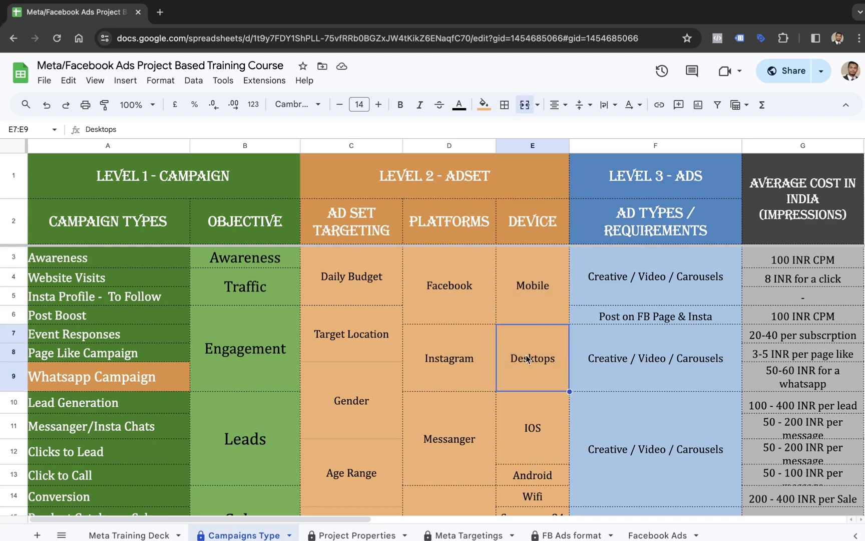
scroll(527, 358, down, 3)
click(557, 397)
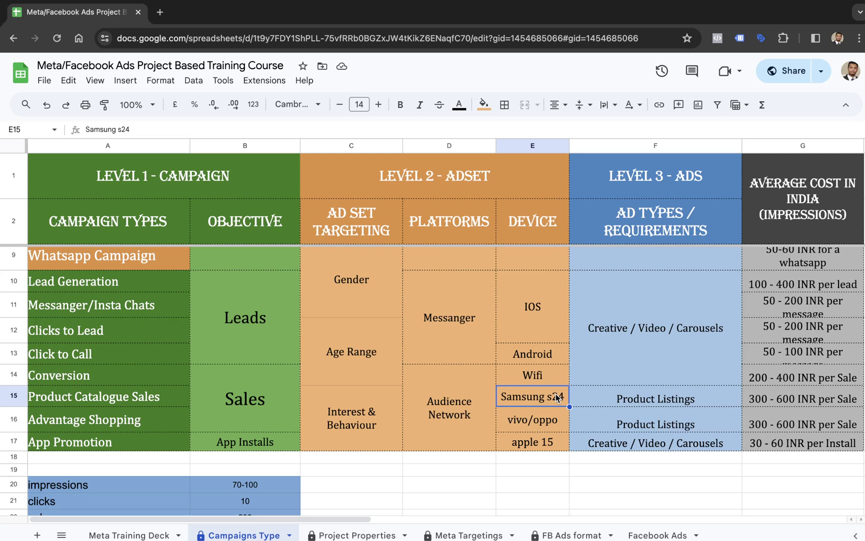
key(Down)
key(Up)
click(555, 381)
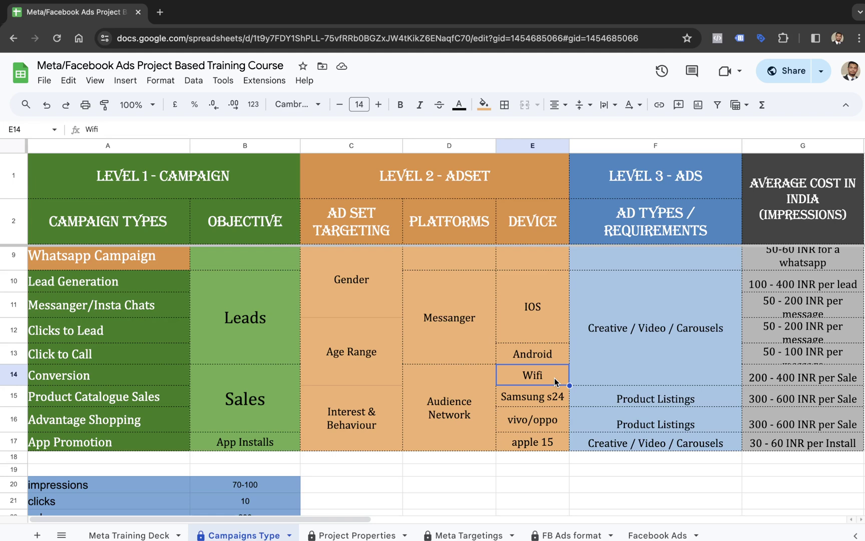
scroll(555, 381, up, 3)
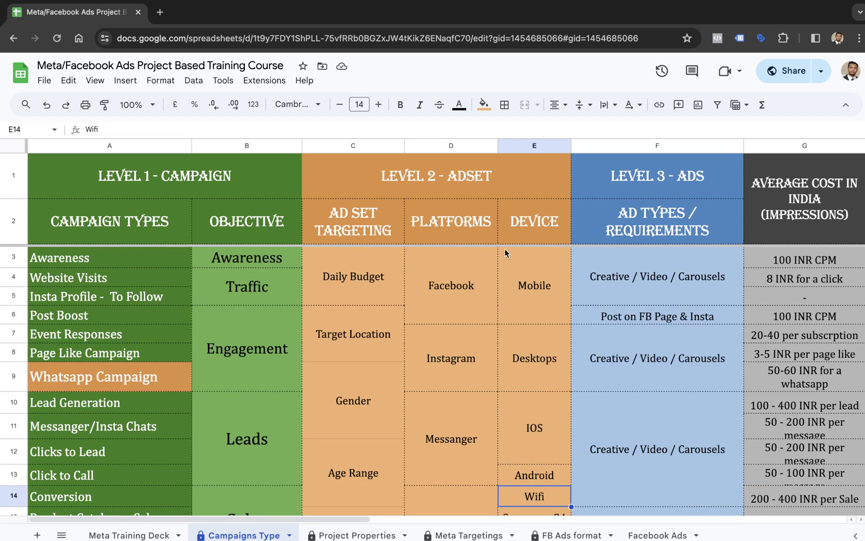
Review the Level 3 - Ads Creative / Video / Carousels ad types and return to Ads Manager.
click(514, 197)
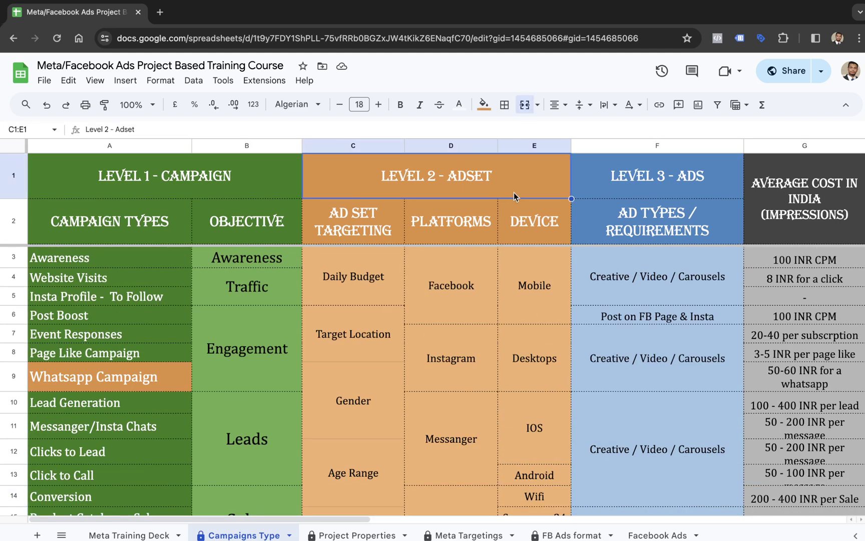
key(Right)
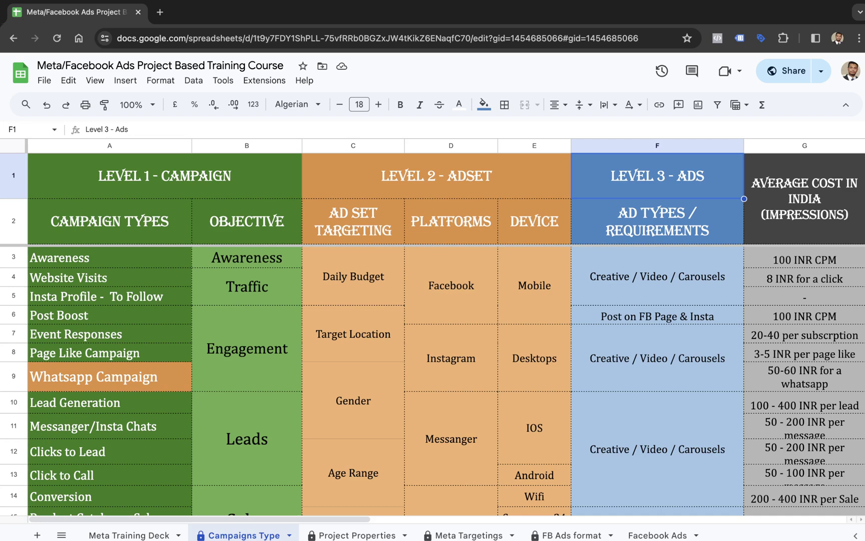
click(647, 262)
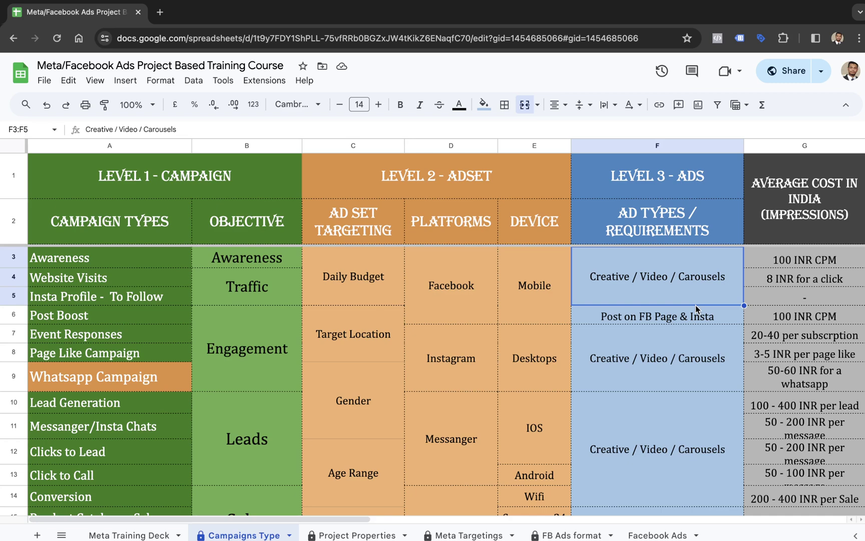
click(78, 371)
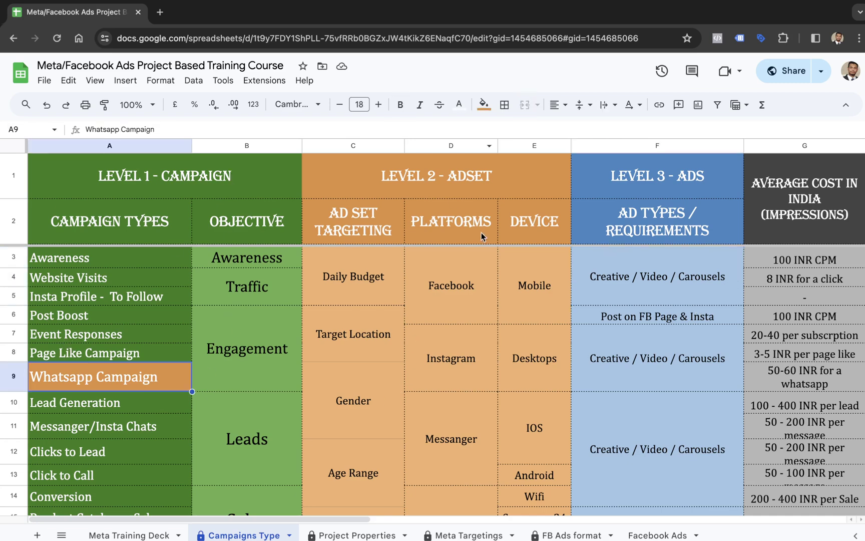
key(ctrl+Right)
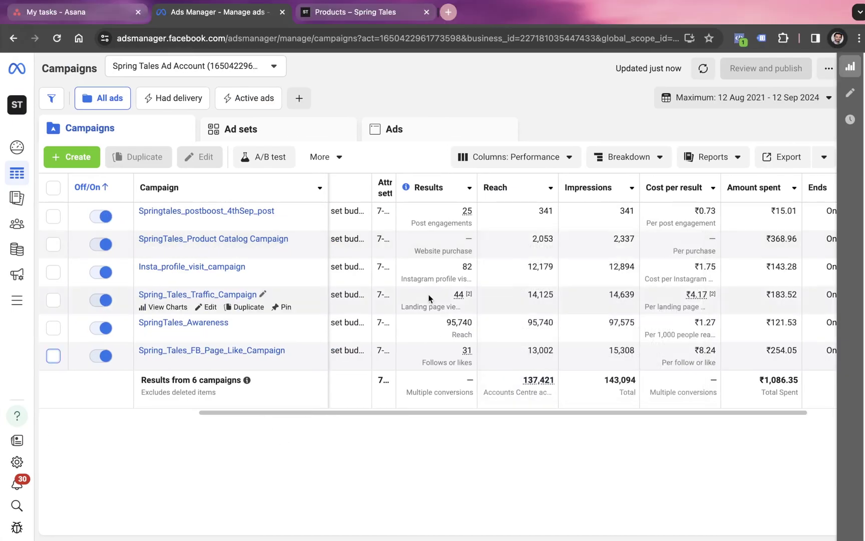
Start a new campaign with the Engagement objective and the manual engagement setup.
click(78, 157)
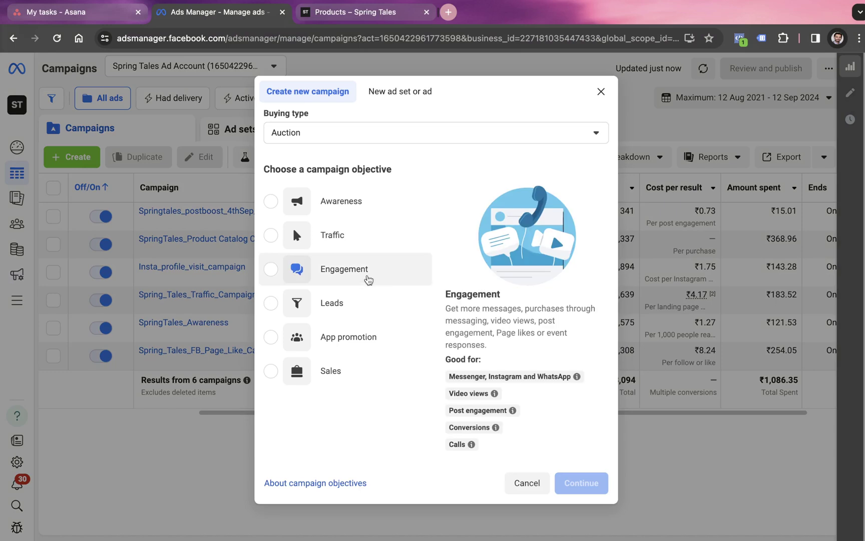
click(369, 273)
click(588, 481)
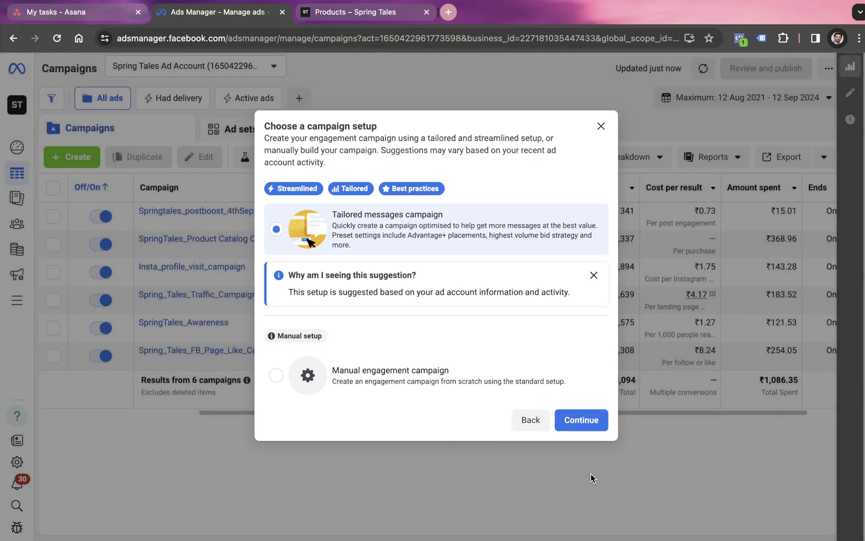
click(282, 382)
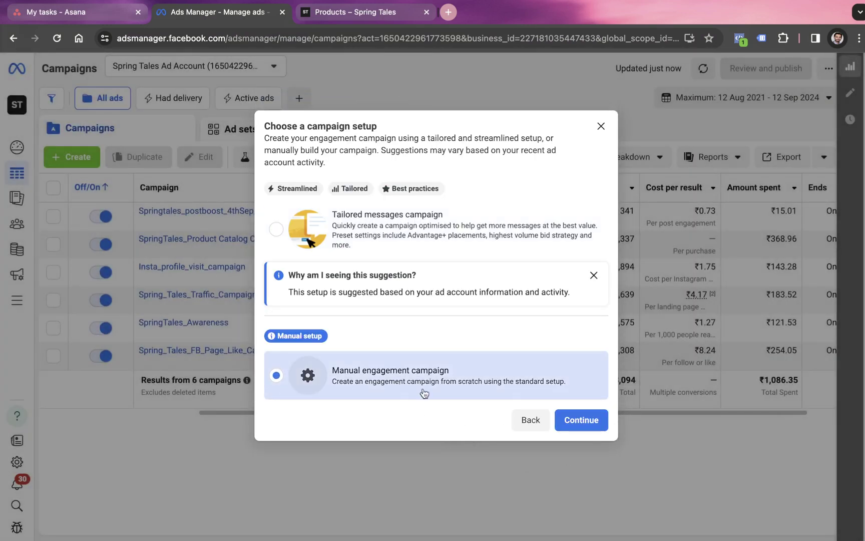
click(581, 423)
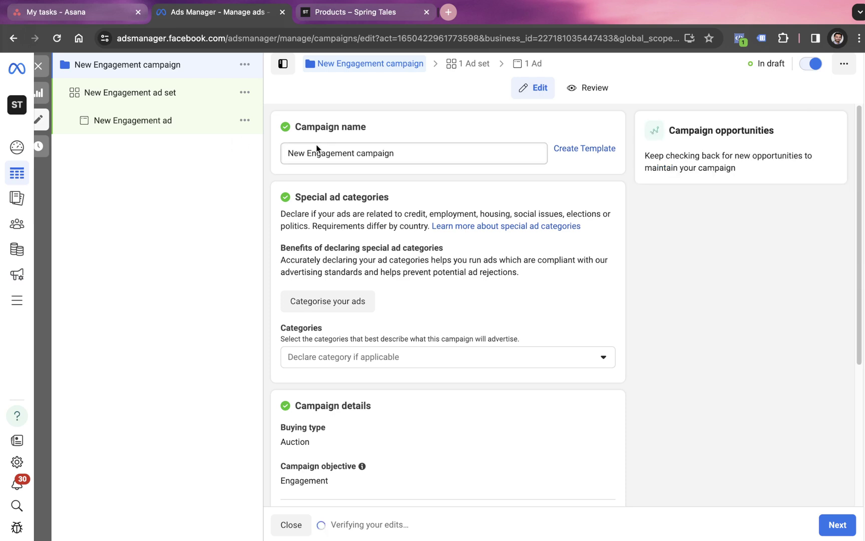
Name the campaign Springtales_whatsappcampaign and continue to the ad set settings.
triple_click(328, 153)
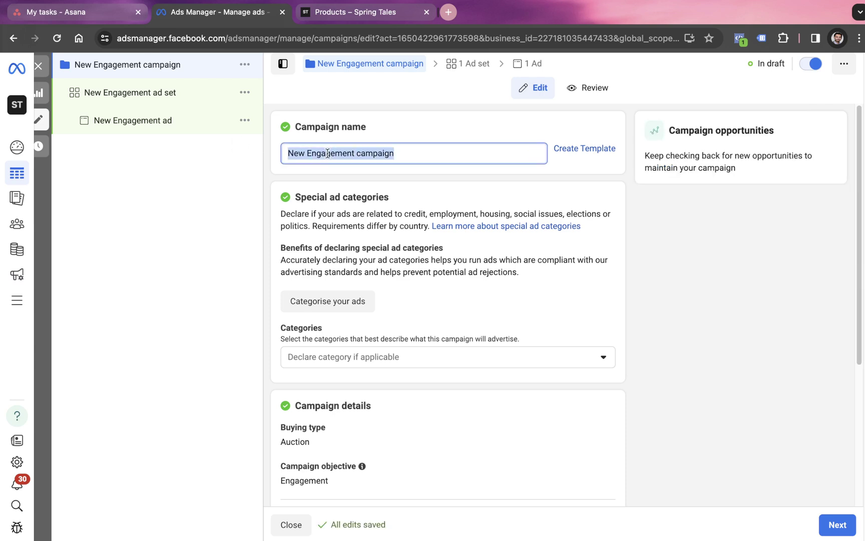
text(Springtales)
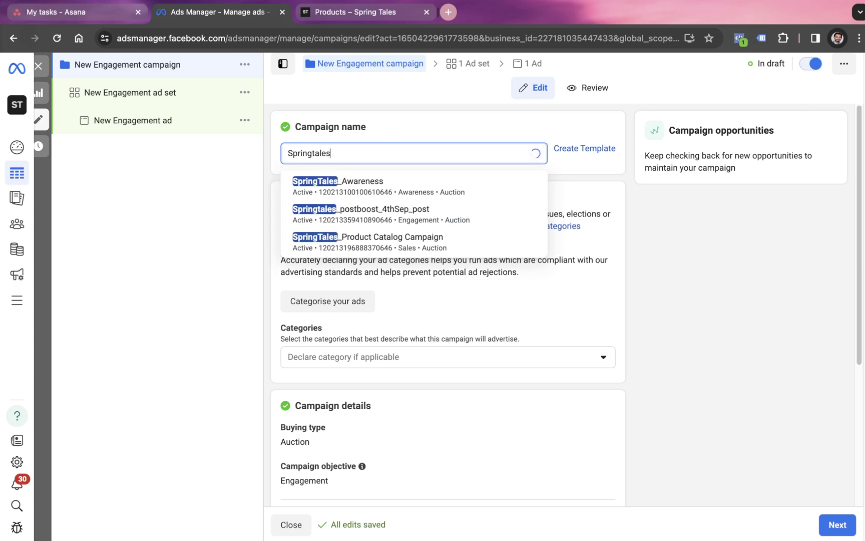
text(_whata)
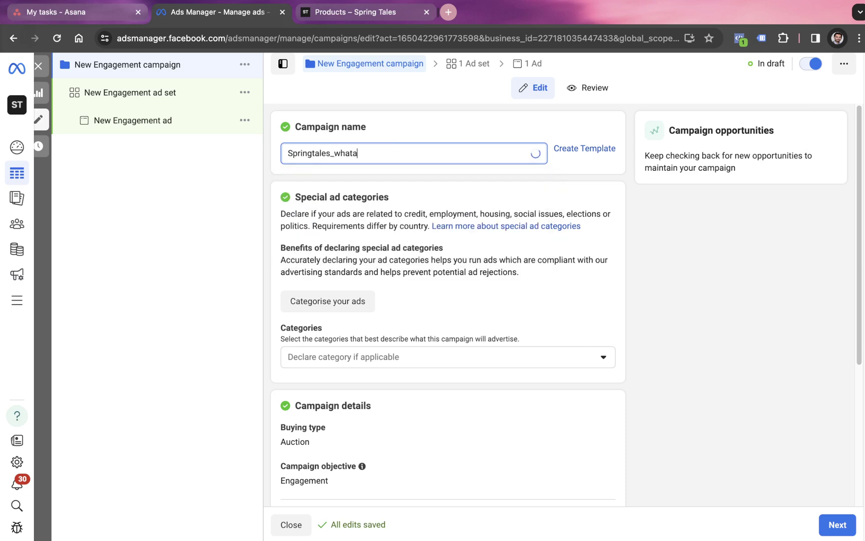
text(spp)
key(BackSpace)
key(BackSpace)
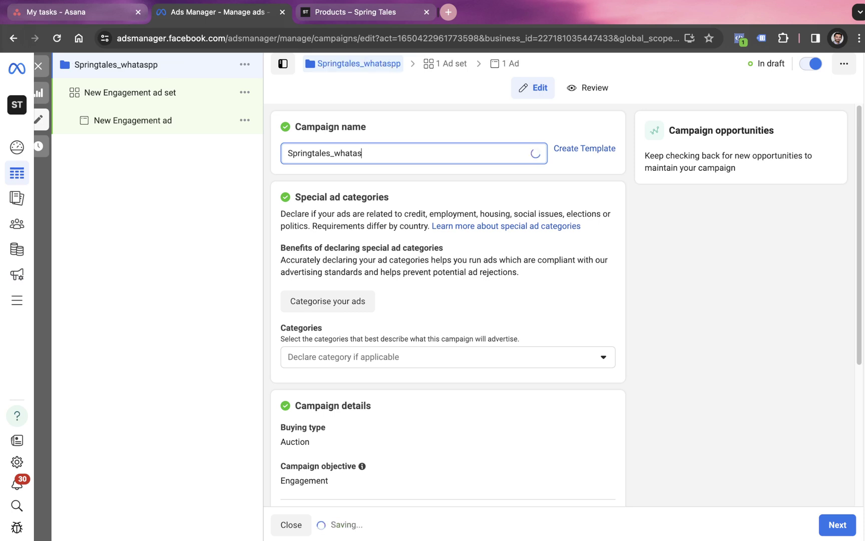
key(BackSpace)
key(BackSpace)
text(sappcam)
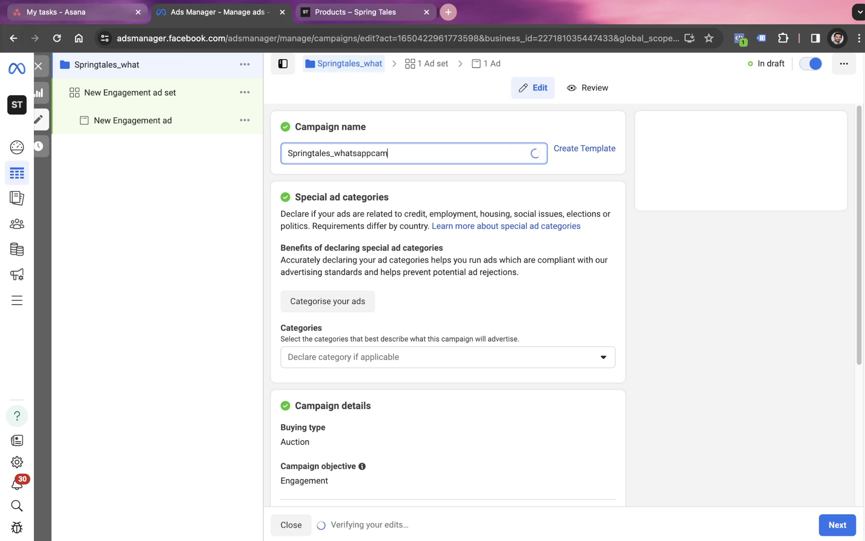
text(paign)
click(147, 408)
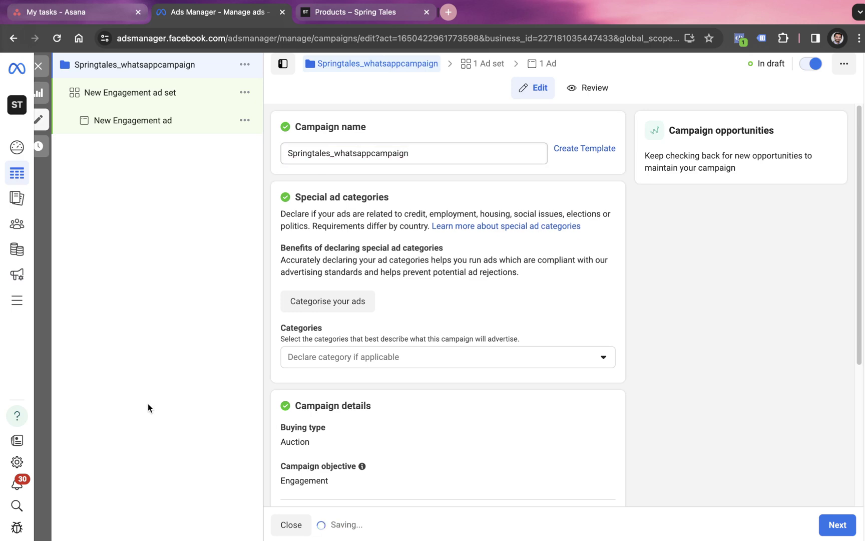
scroll(407, 188, down, 5)
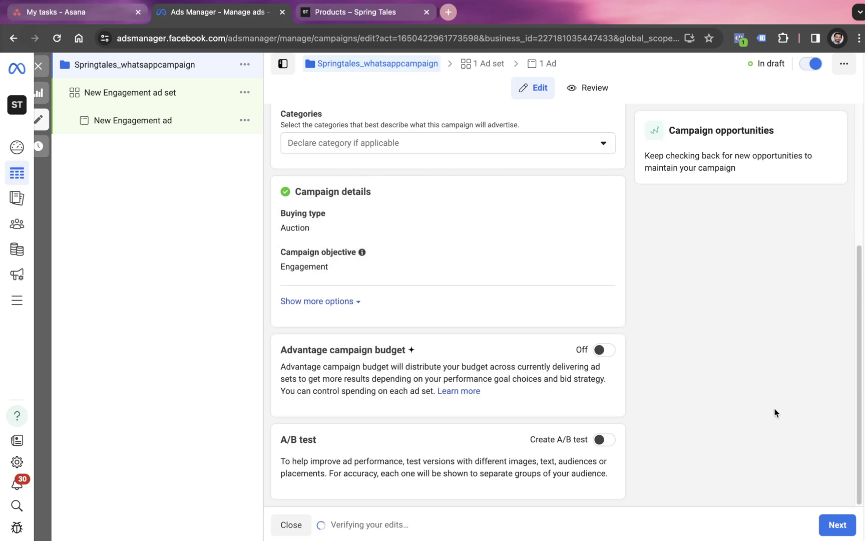
click(837, 524)
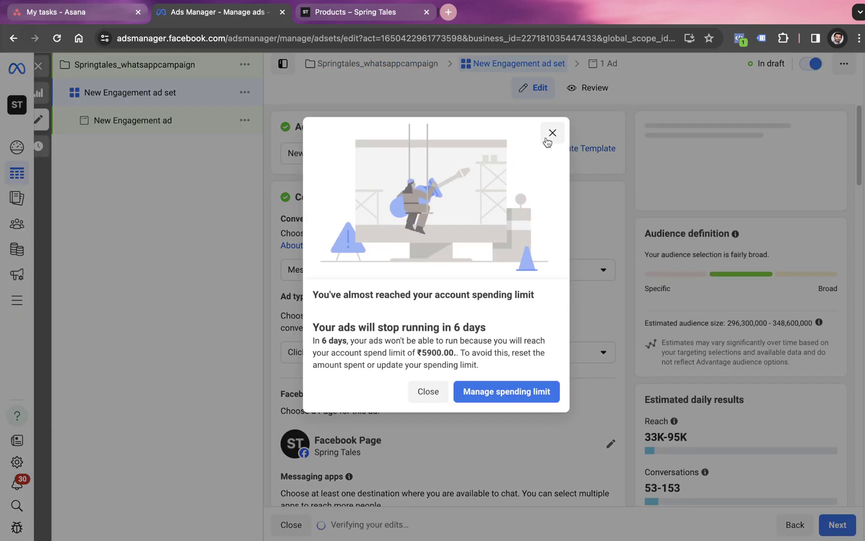
Keep Messaging apps as the conversion location and uncheck Messenger and Instagram, leaving only WhatsApp.
click(550, 131)
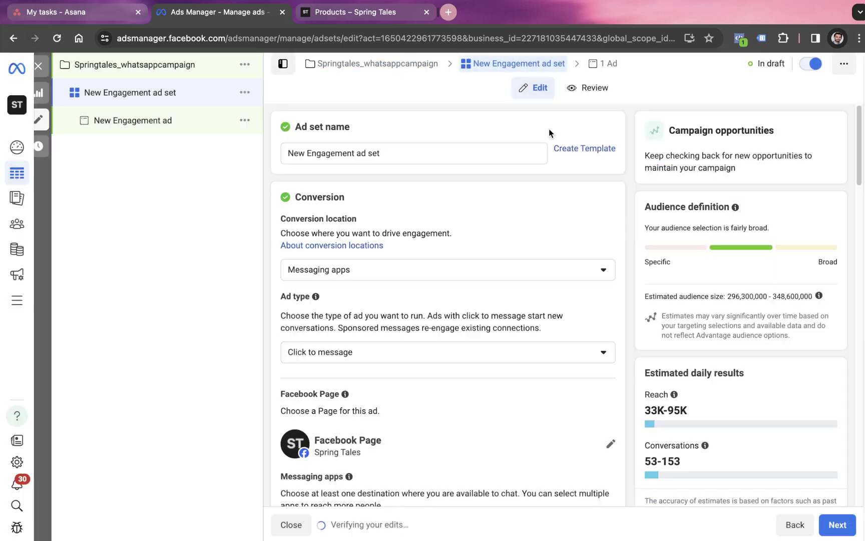
scroll(408, 226, down, 2)
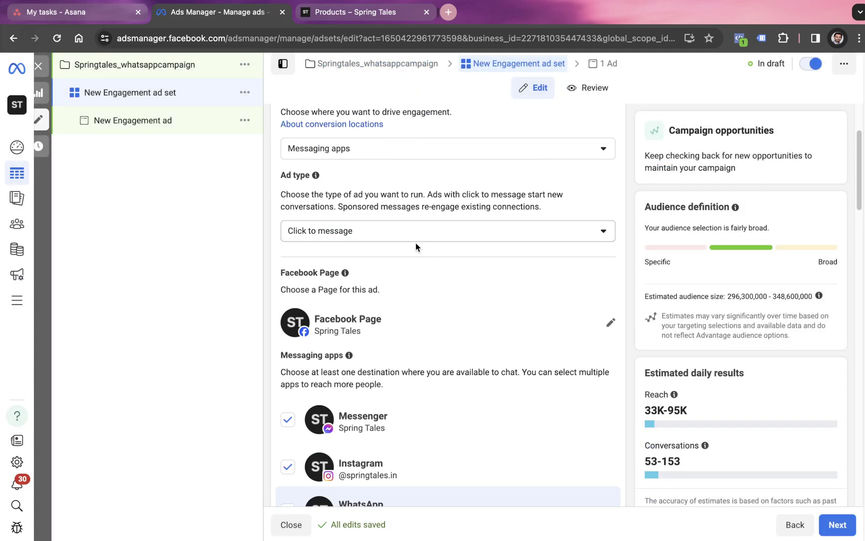
scroll(398, 203, up, 2)
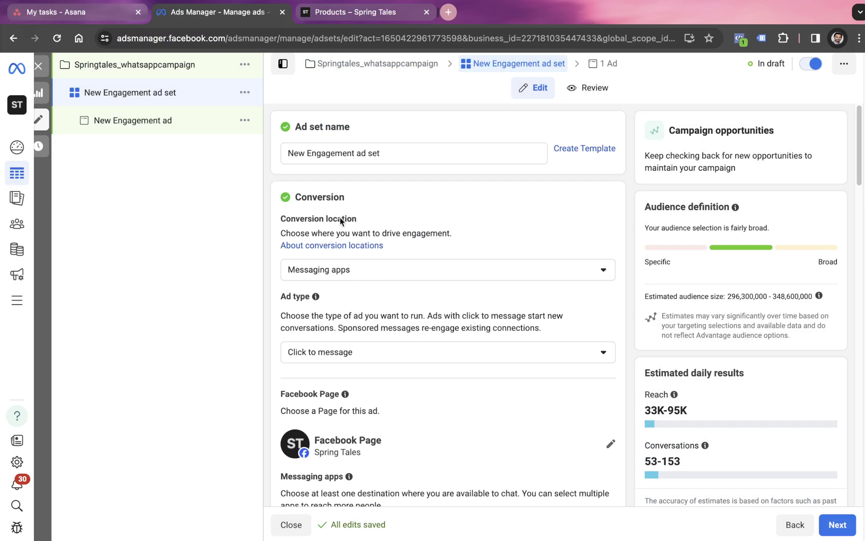
click(326, 271)
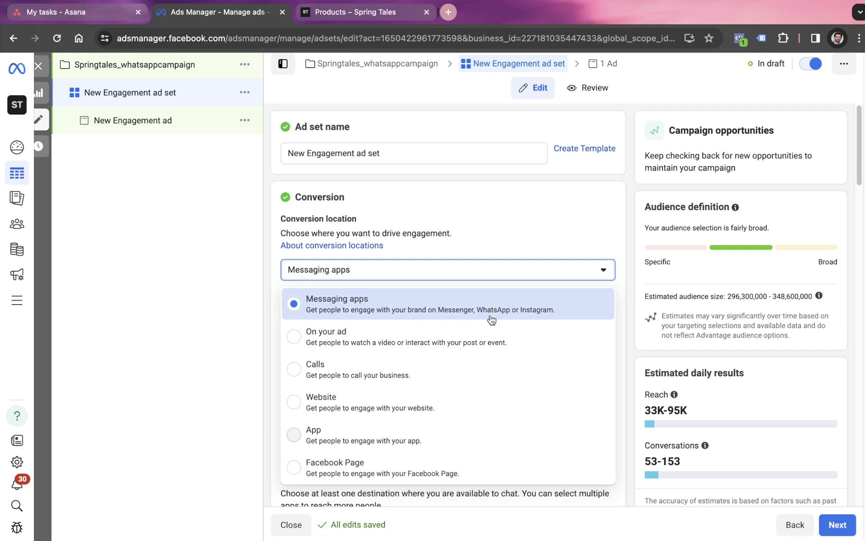
click(271, 328)
scroll(367, 355, down, 2)
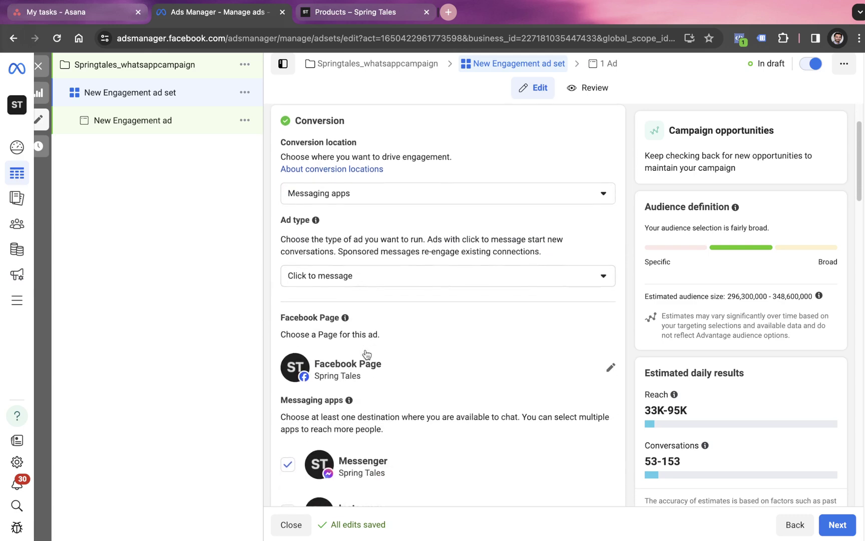
scroll(367, 355, down, 4)
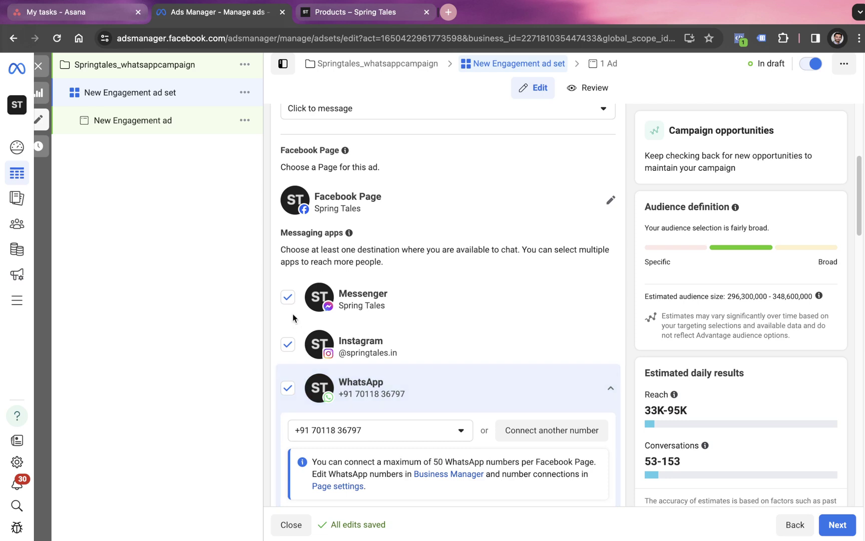
click(289, 299)
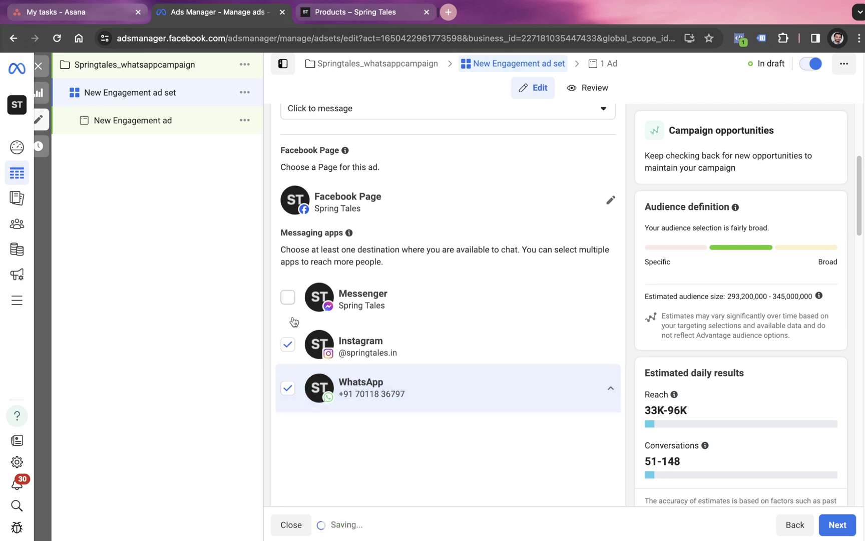
click(289, 345)
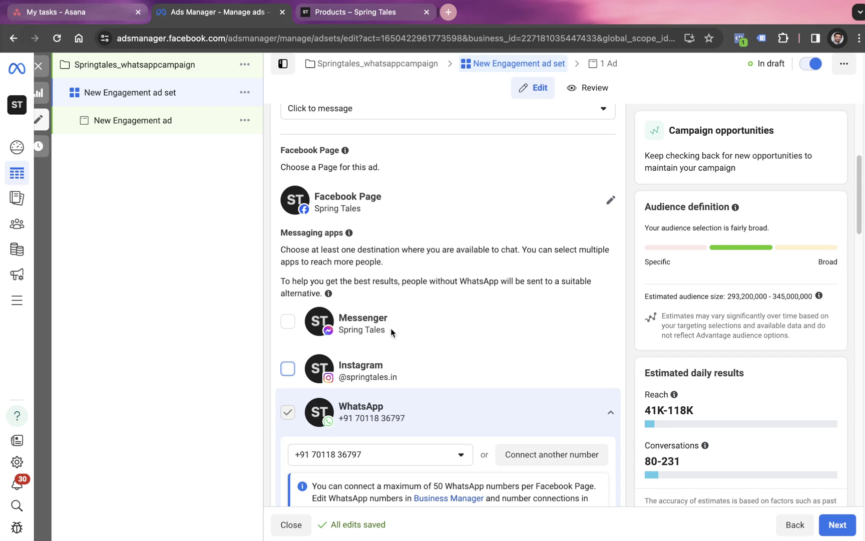
scroll(390, 328, down, 2)
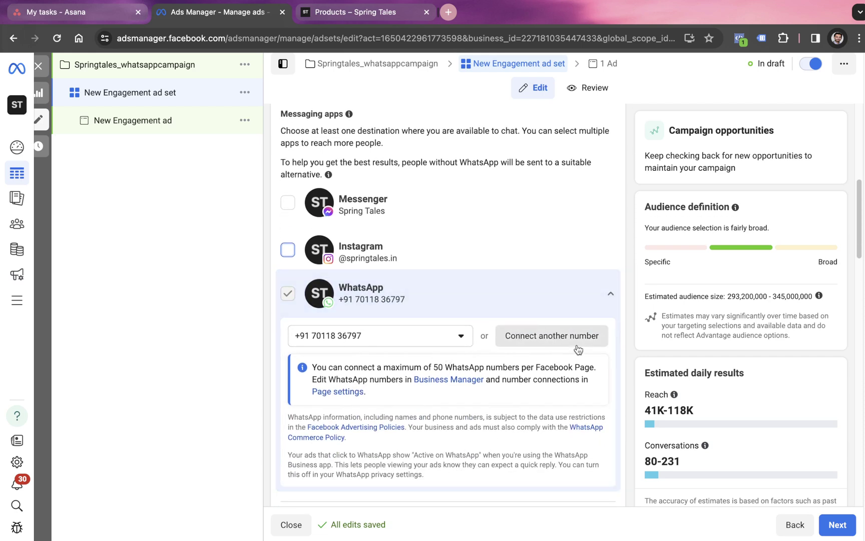
Keep Maximise number of conversations as the ad set's performance goal.
scroll(548, 338, down, 4)
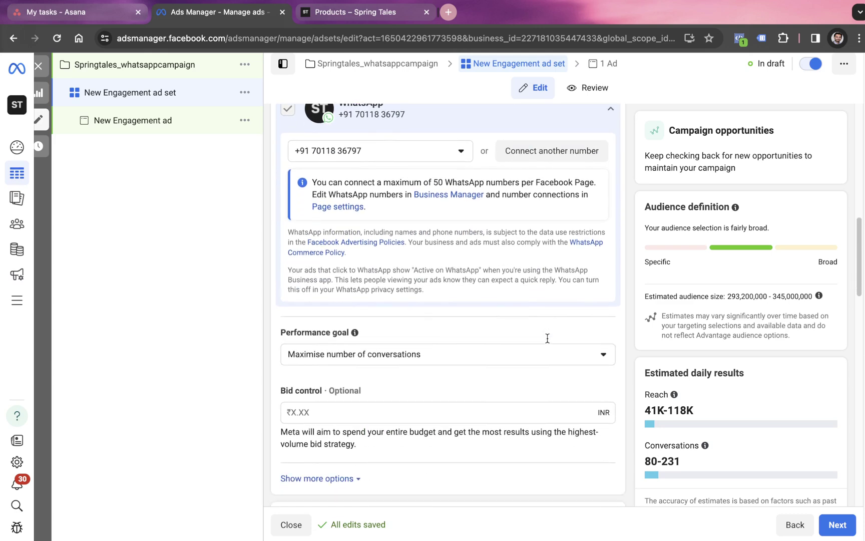
scroll(548, 338, down, 2)
click(323, 253)
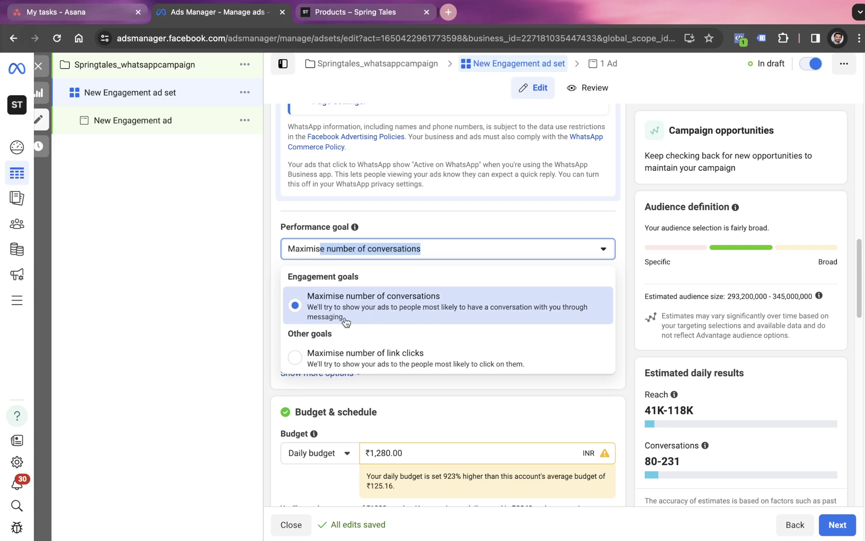
click(234, 336)
scroll(415, 321, down, 5)
scroll(415, 321, down, 2)
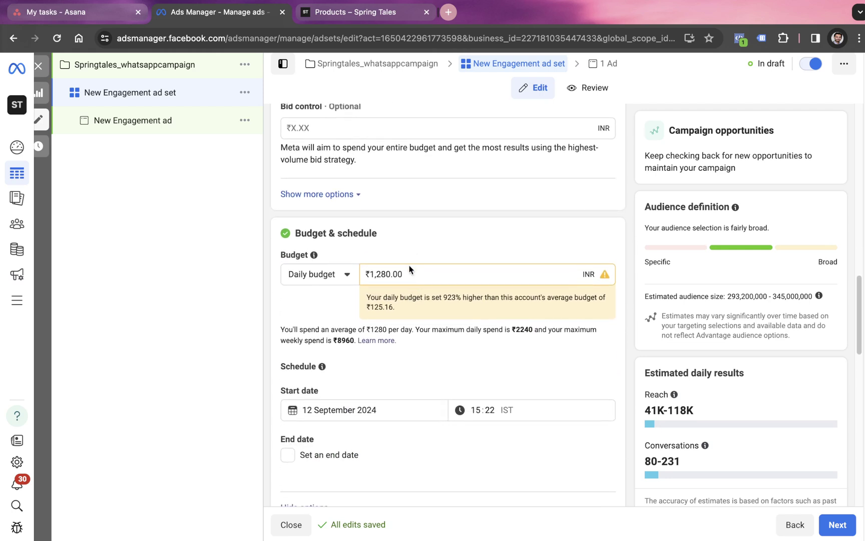
Change the daily budget from ₹1,280.00 to ₹100.00.
triple_click(412, 273)
text(100)
click(238, 317)
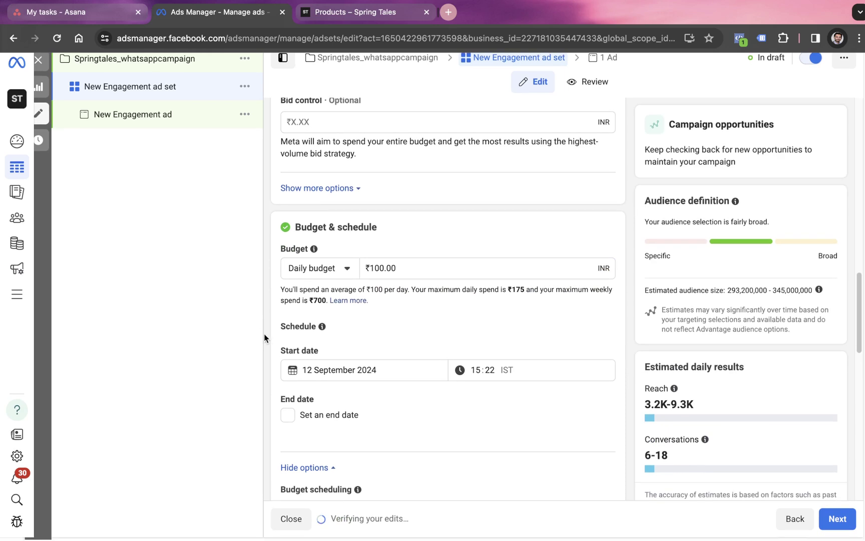
scroll(357, 359, down, 1)
scroll(357, 358, down, 8)
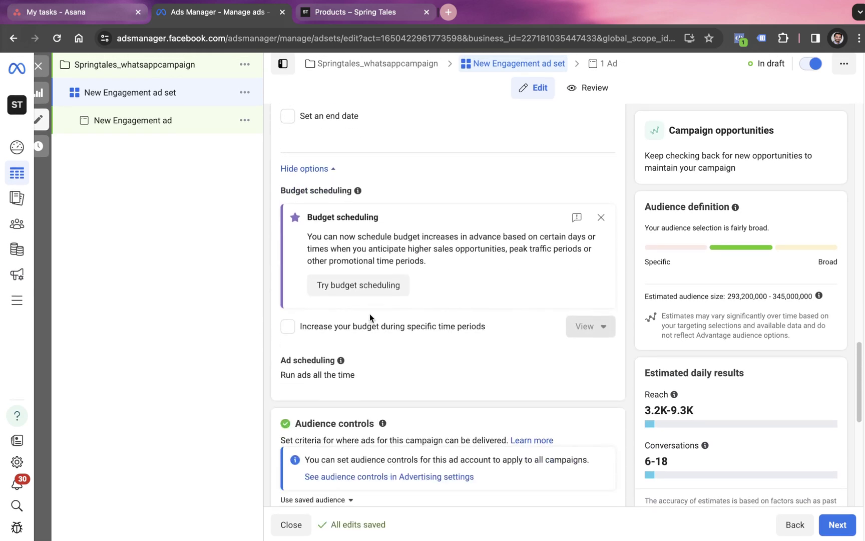
scroll(375, 301, down, 3)
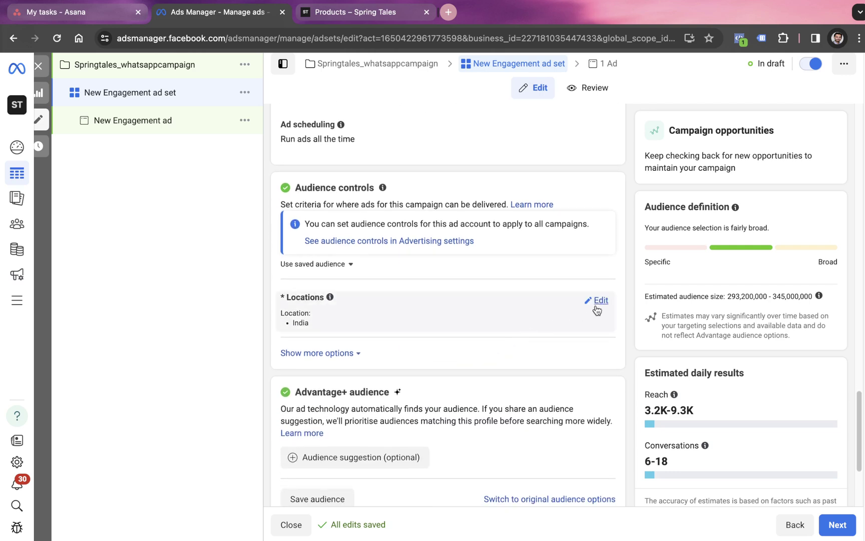
Change the target location from India to Delhi, India.
click(597, 300)
click(423, 390)
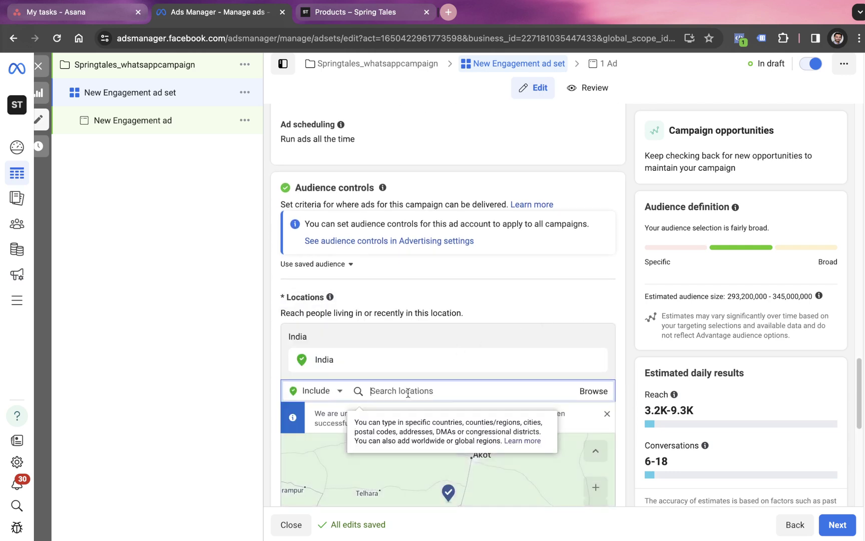
text(delhi)
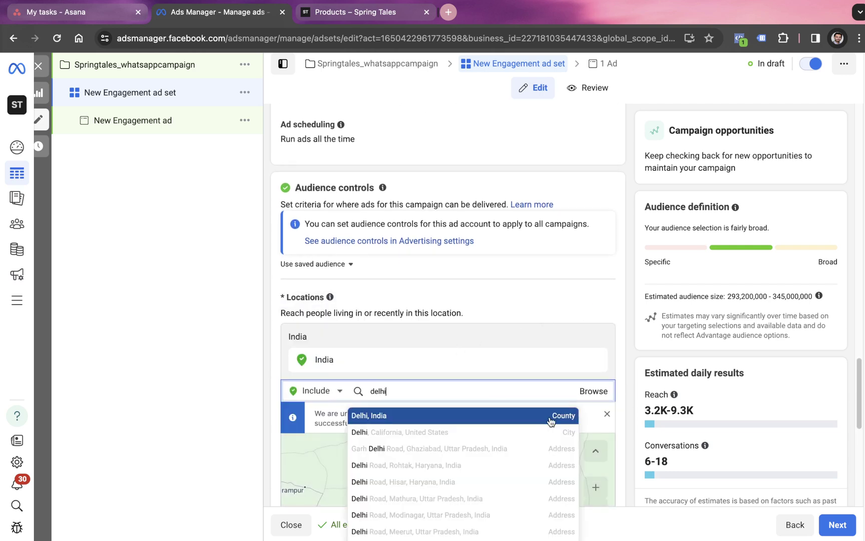
click(559, 419)
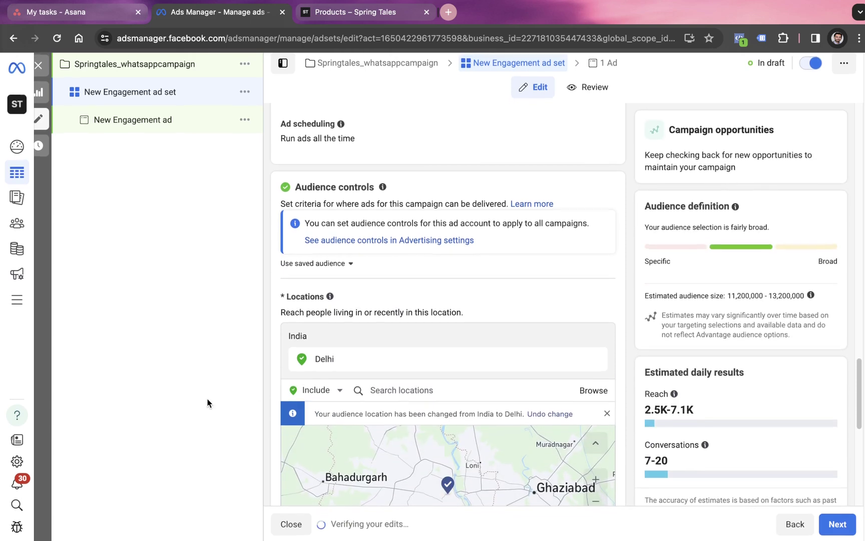
scroll(503, 274, down, 2)
scroll(503, 275, down, 5)
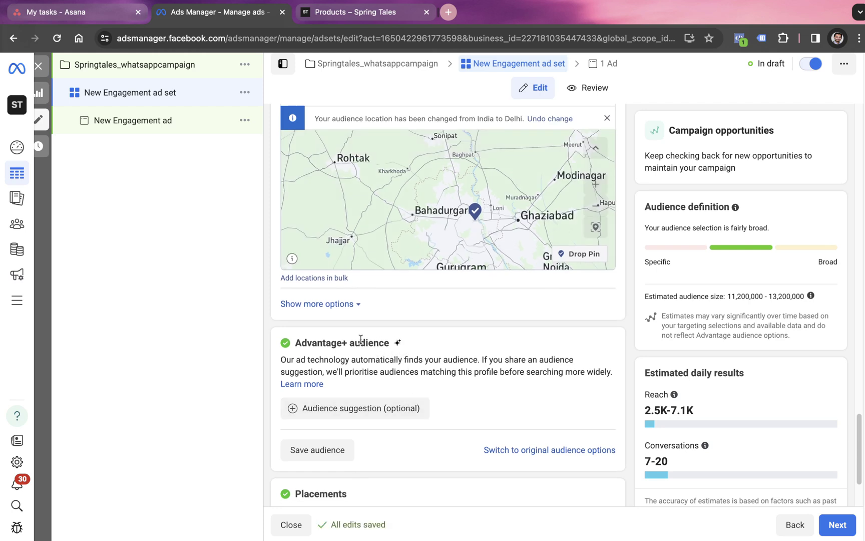
Set the audience age range to 18–34 and gender to Women.
click(371, 408)
scroll(366, 385, down, 4)
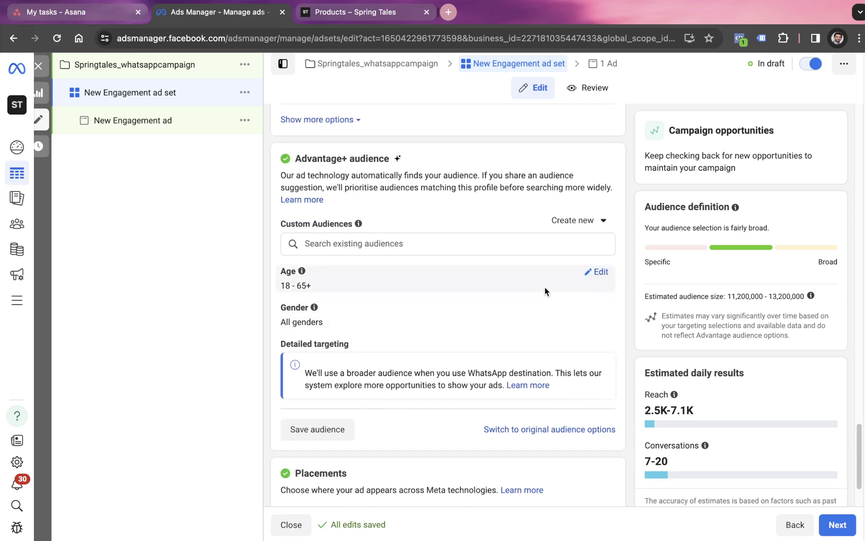
click(599, 274)
click(350, 293)
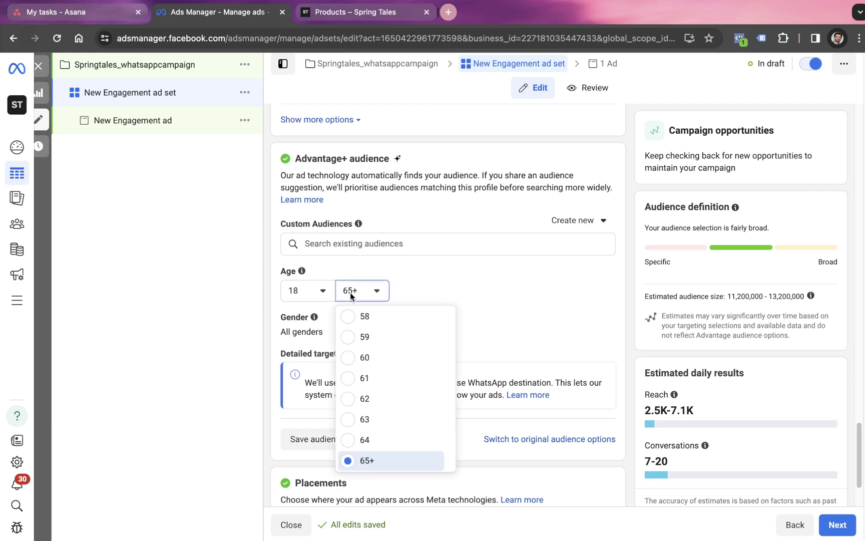
scroll(361, 383, up, 5)
scroll(354, 368, up, 5)
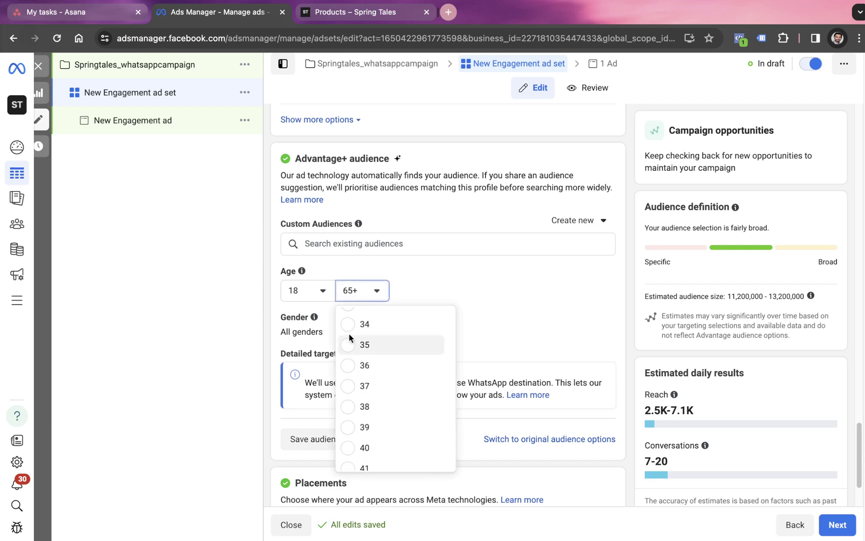
click(351, 324)
click(601, 319)
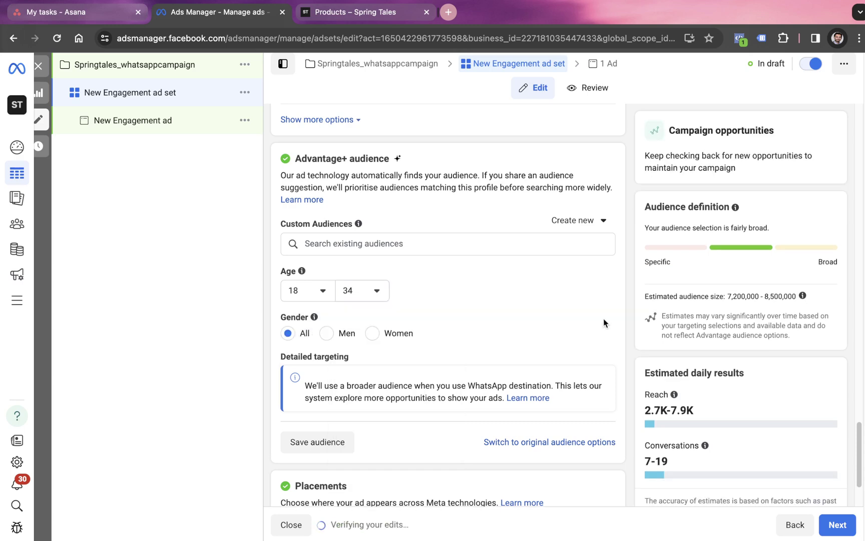
click(372, 333)
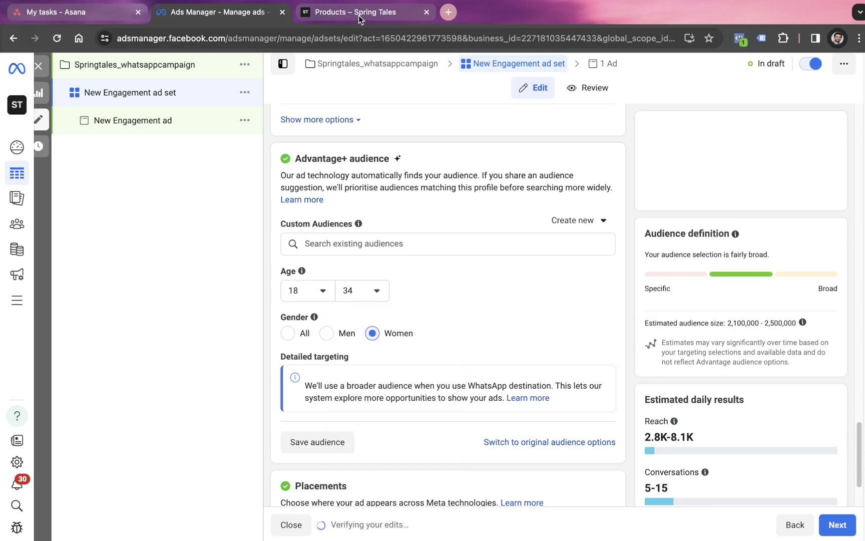
click(359, 15)
scroll(455, 150, down, 15)
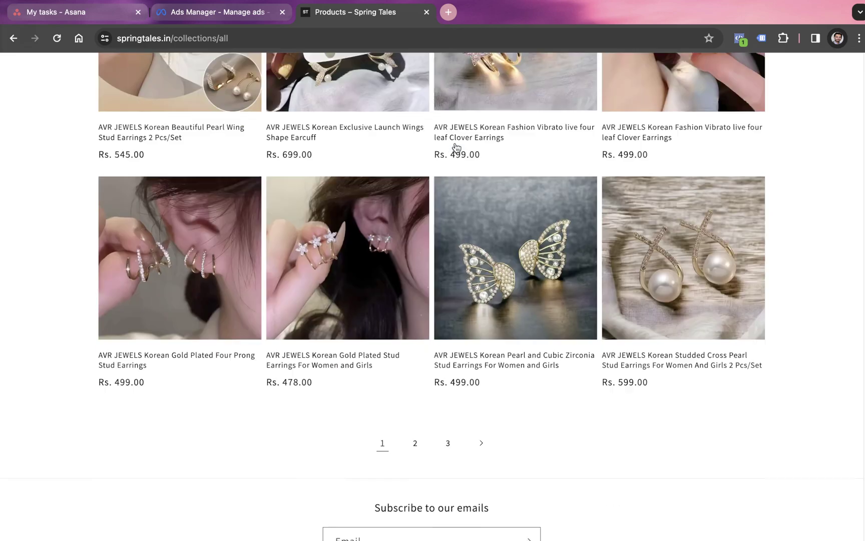
scroll(521, 220, up, 12)
scroll(537, 226, up, 3)
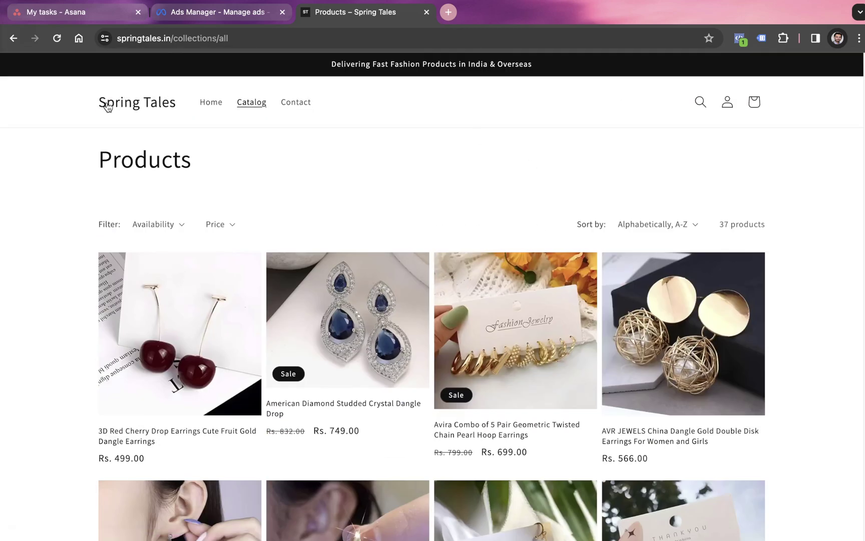
click(130, 104)
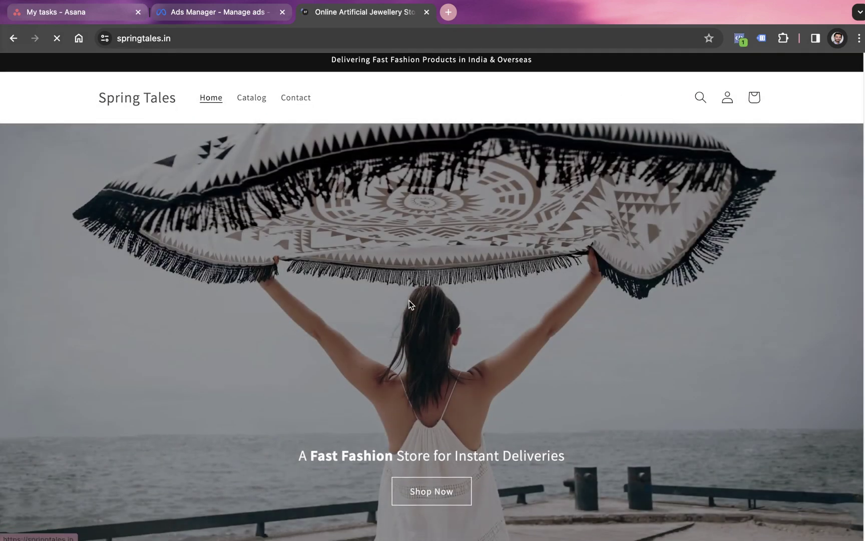
scroll(410, 301, down, 5)
scroll(476, 232, down, 6)
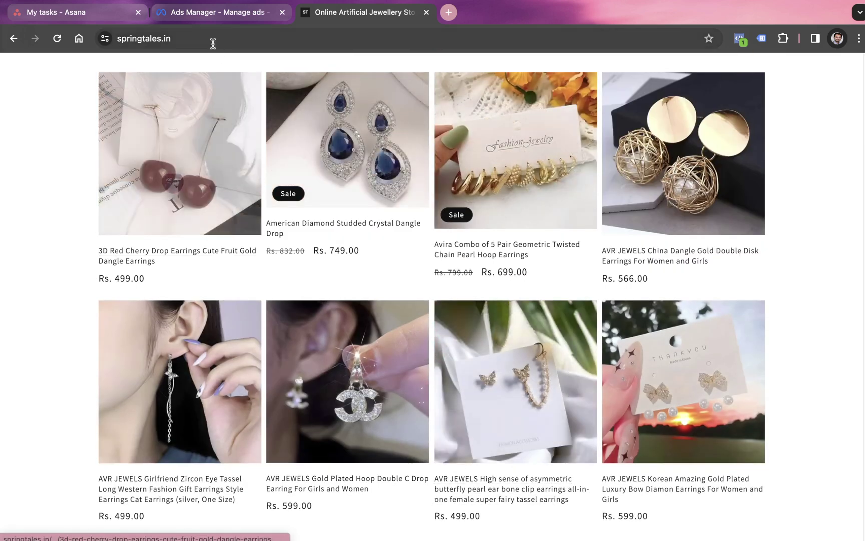
click(220, 19)
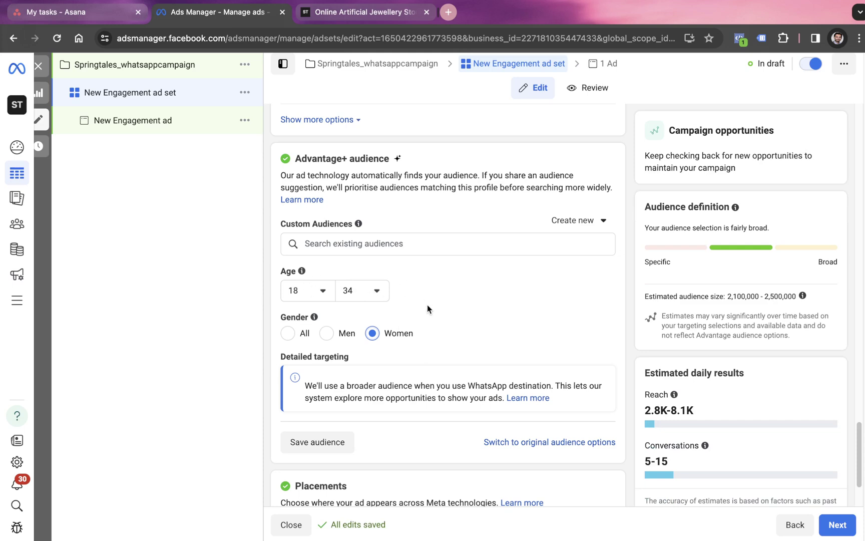
Replace Advantage+ placements with Manual placements, showing Facebook, Instagram, Audience Network and Messenger.
scroll(427, 305, down, 2)
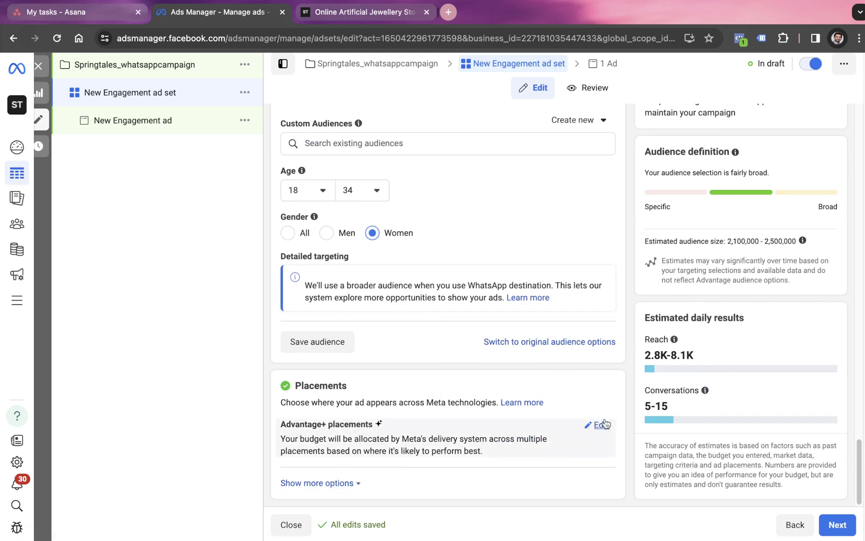
click(602, 423)
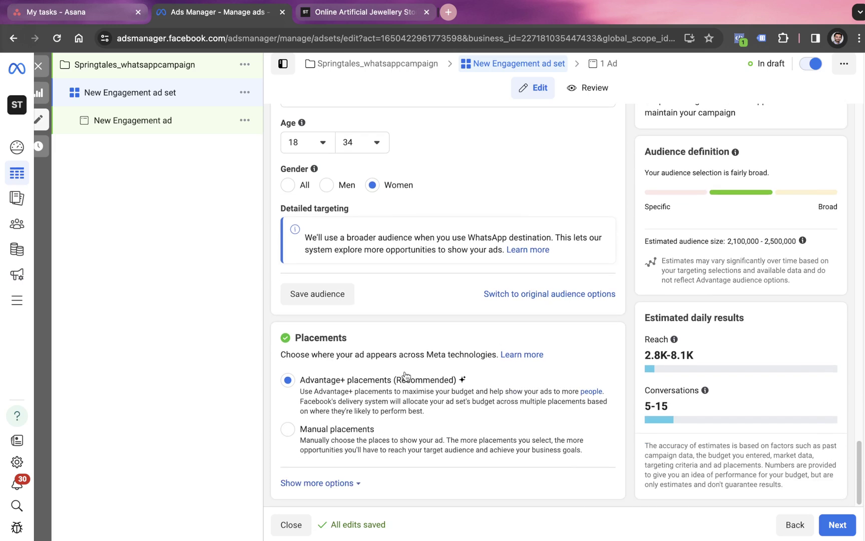
click(364, 433)
scroll(315, 411, down, 2)
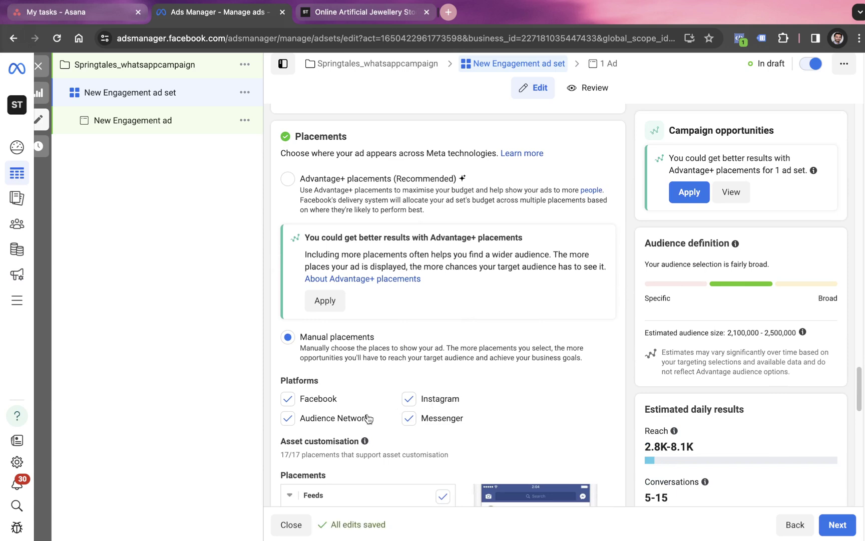
scroll(355, 420, down, 15)
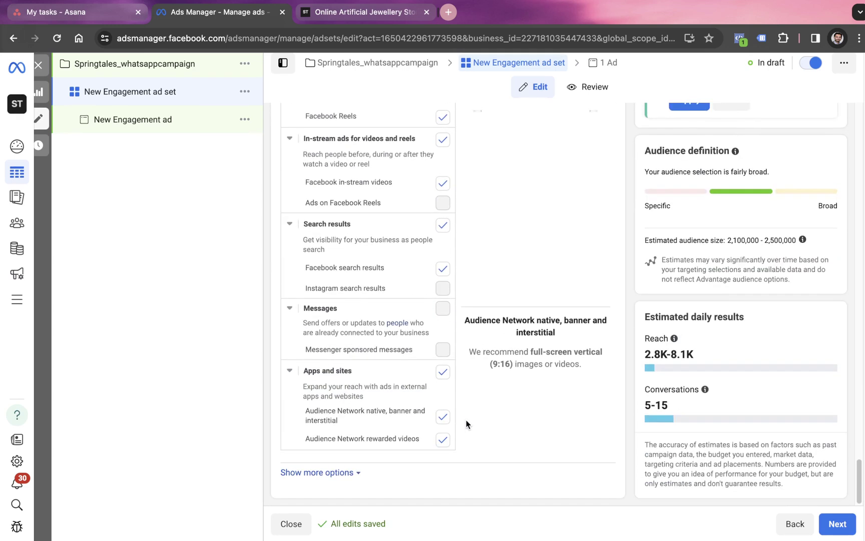
Limit mobile device targeting to Android devices only.
click(351, 475)
scroll(369, 456, down, 5)
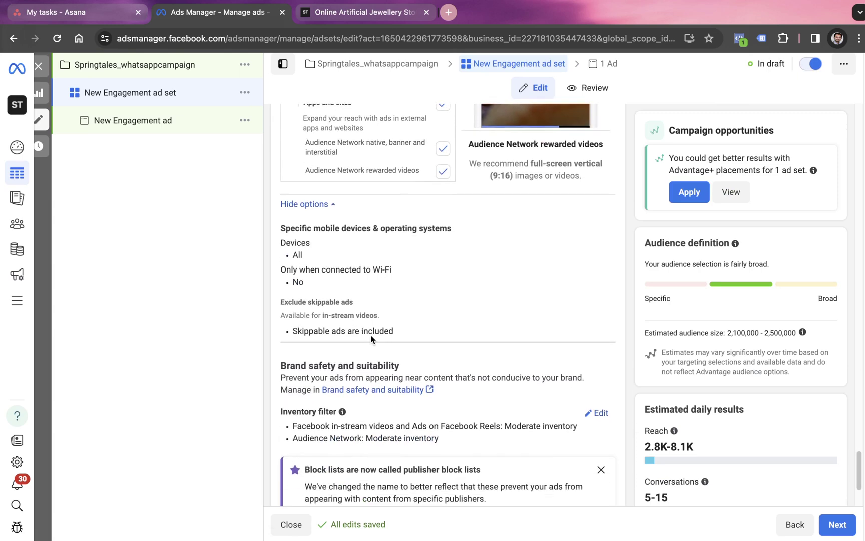
click(597, 207)
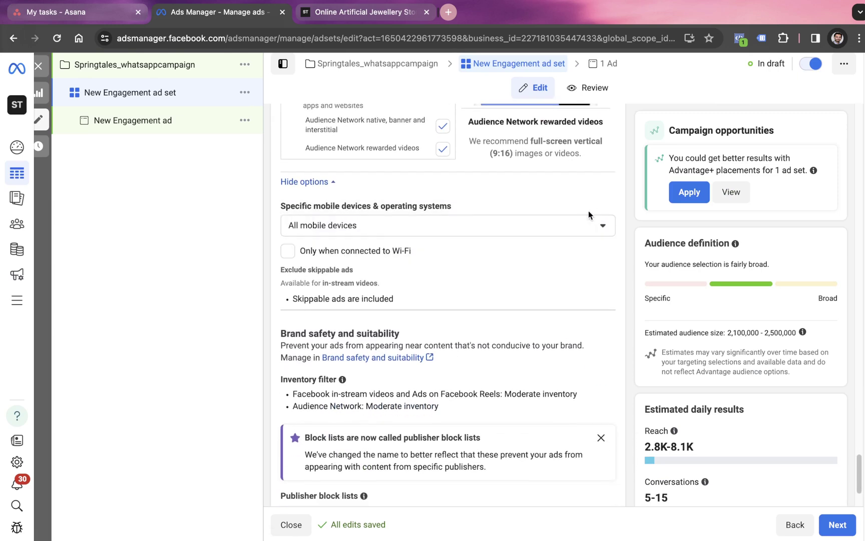
click(369, 234)
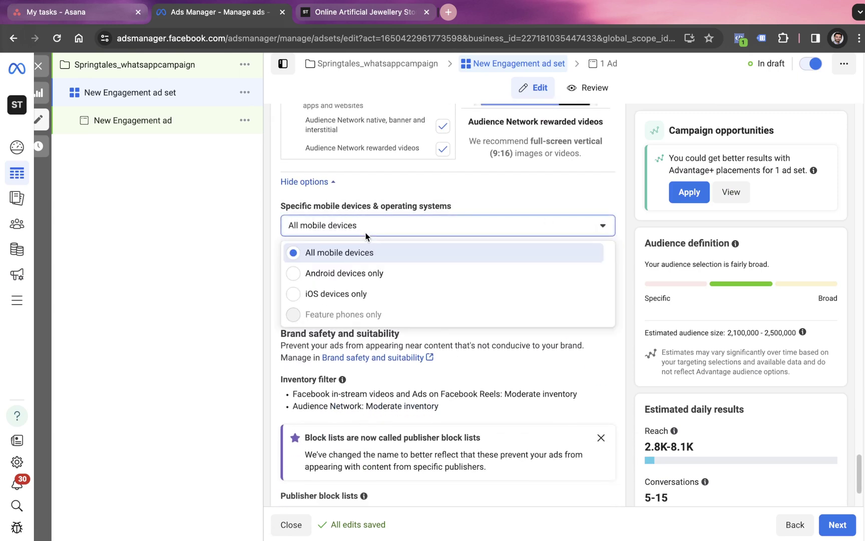
click(346, 294)
scroll(350, 300, down, 5)
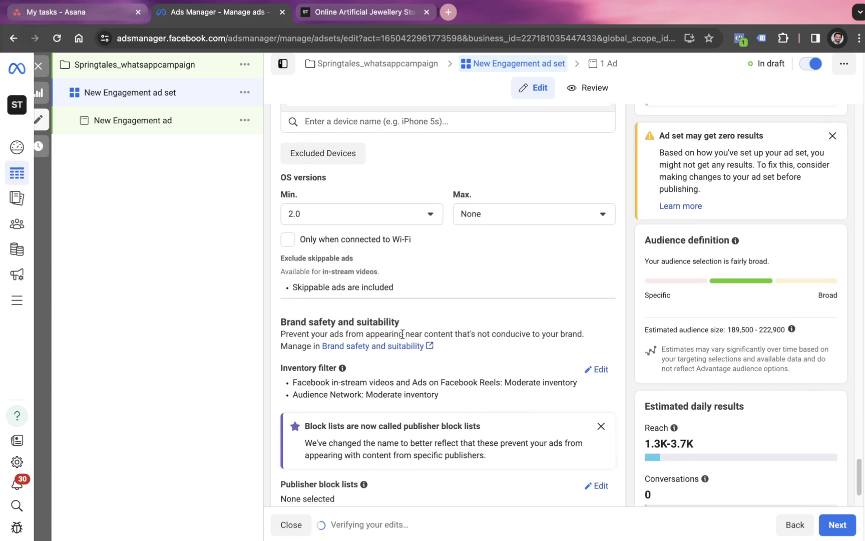
scroll(402, 333, down, 2)
scroll(428, 193, up, 2)
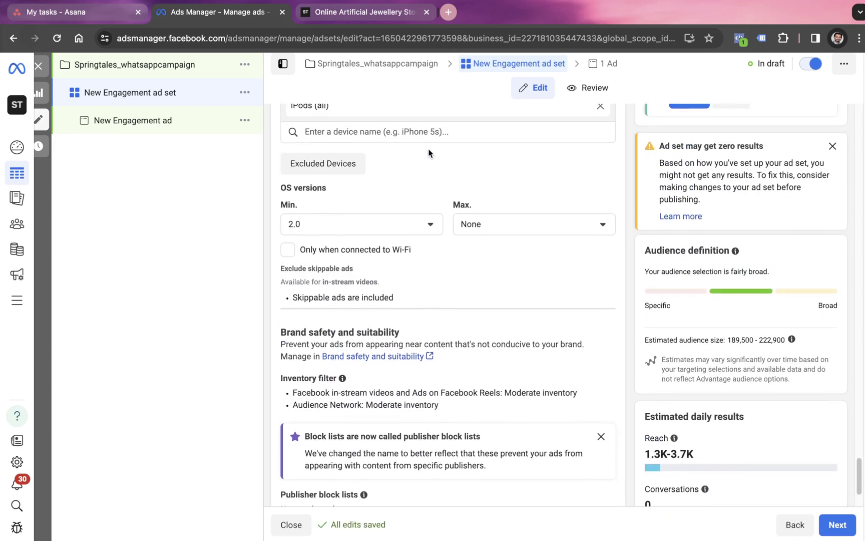
scroll(416, 272, up, 1)
scroll(407, 265, up, 1)
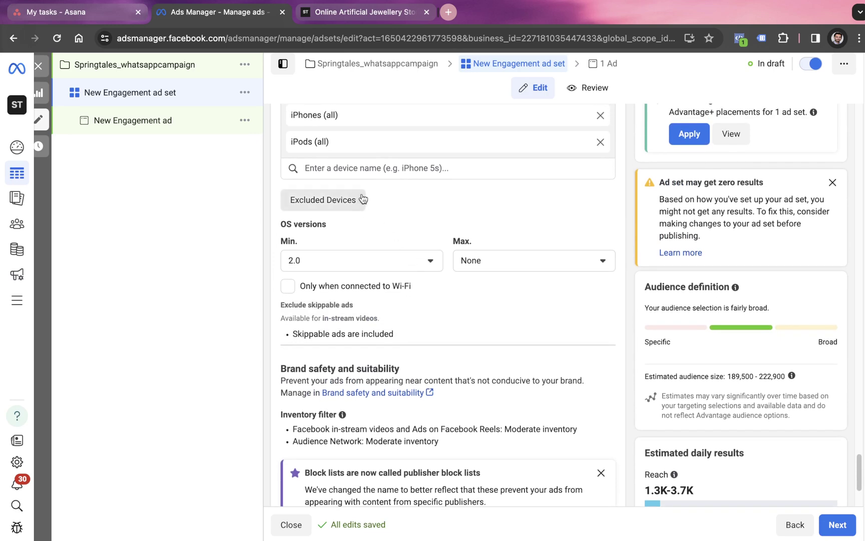
scroll(426, 208, up, 1)
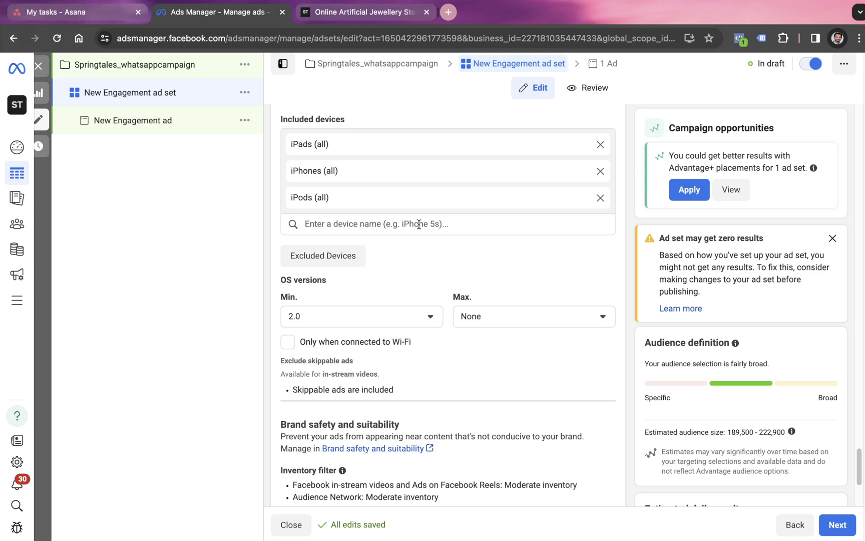
scroll(410, 210, up, 4)
click(344, 276)
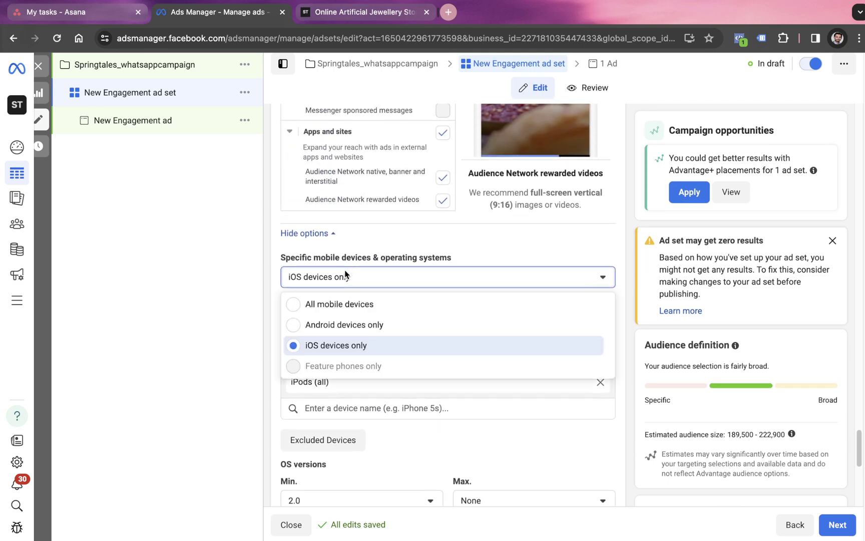
click(339, 324)
Show ads only when connected to Wi-Fi and switch back to Advantage+ placements.
scroll(351, 305, down, 2)
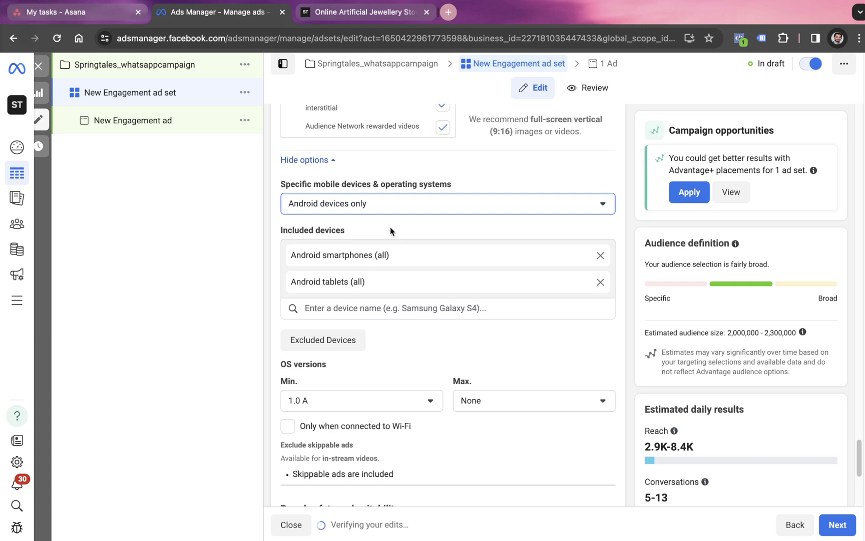
scroll(401, 370, down, 1)
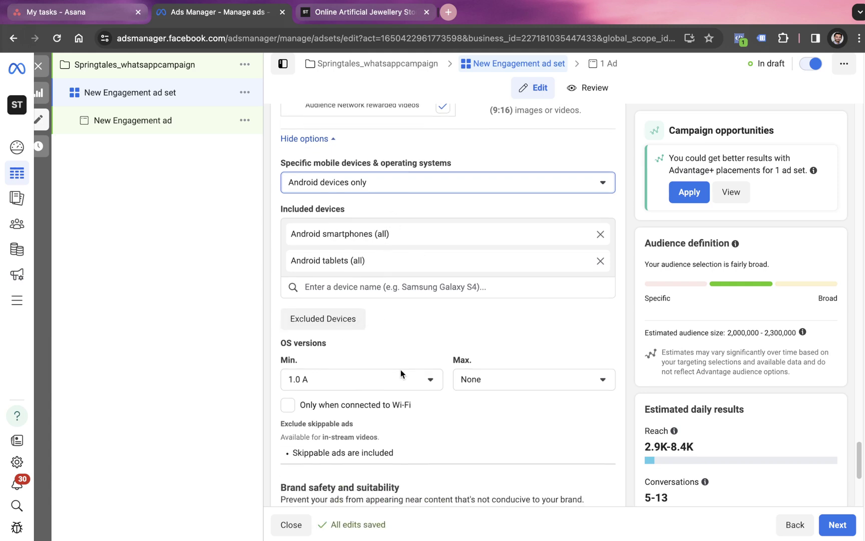
click(321, 395)
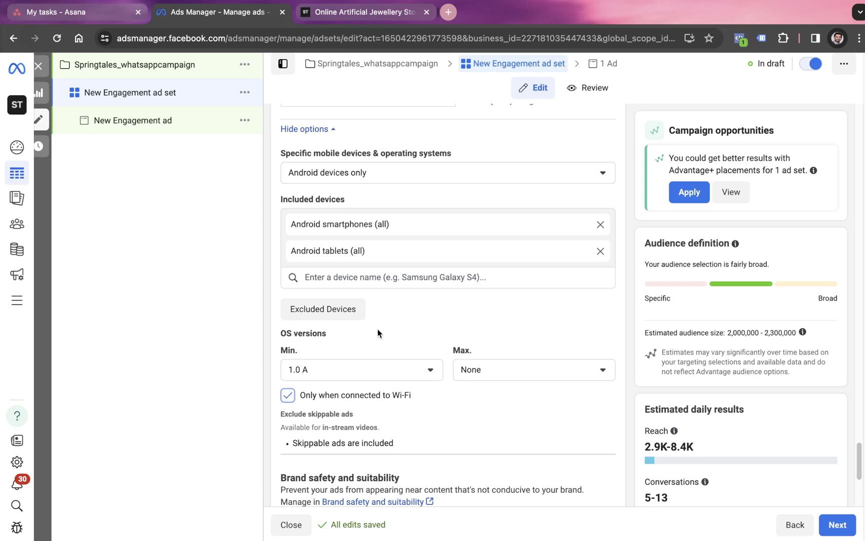
scroll(315, 382, up, 15)
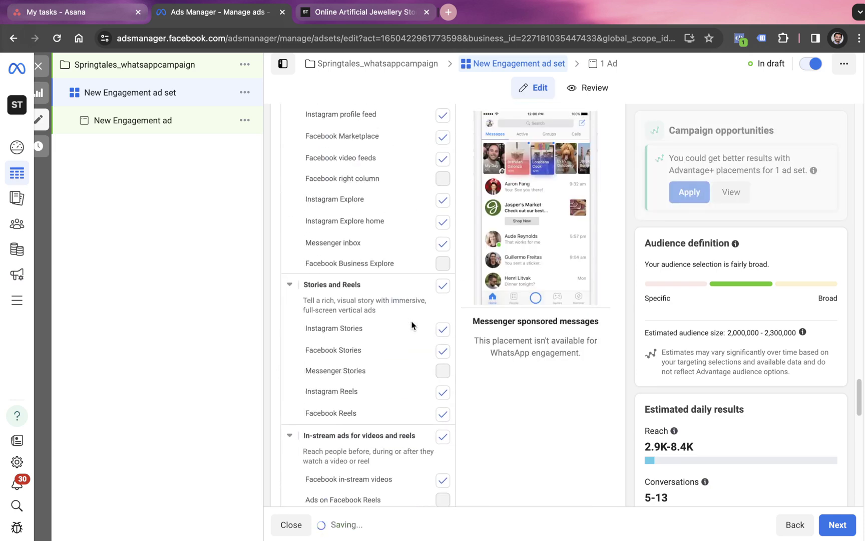
scroll(513, 341, up, 10)
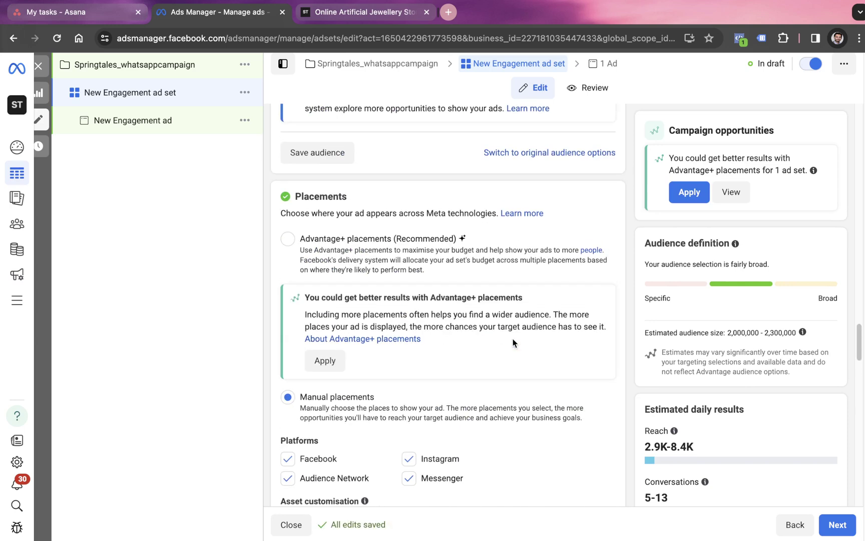
click(288, 239)
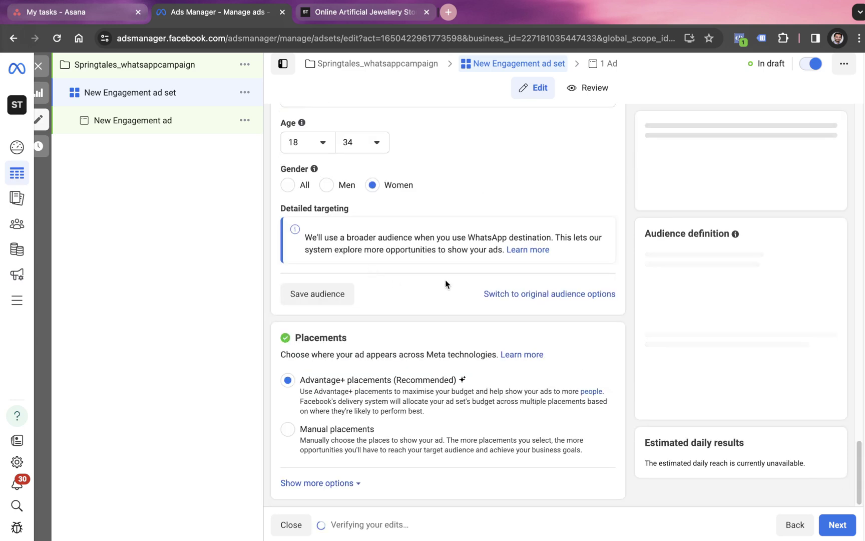
Continue to the New Engagement ad's setup page and scroll to its media section.
click(835, 524)
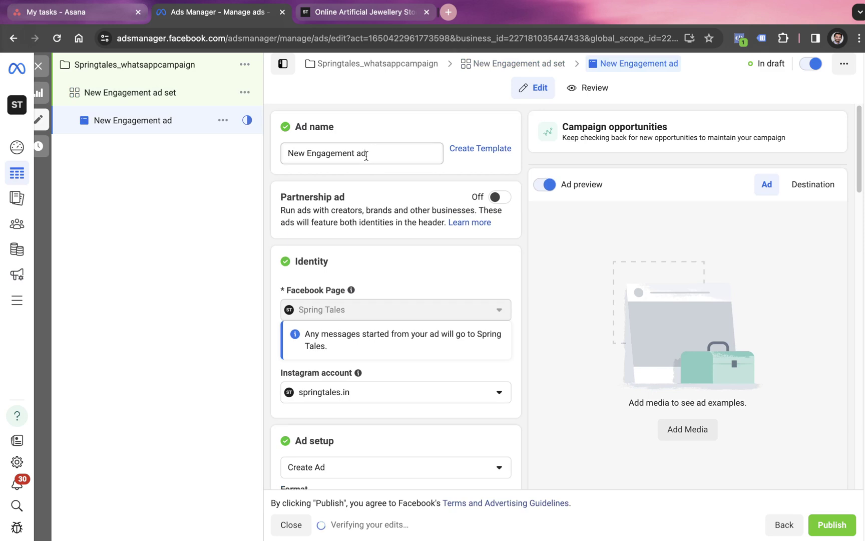
scroll(399, 231, down, 5)
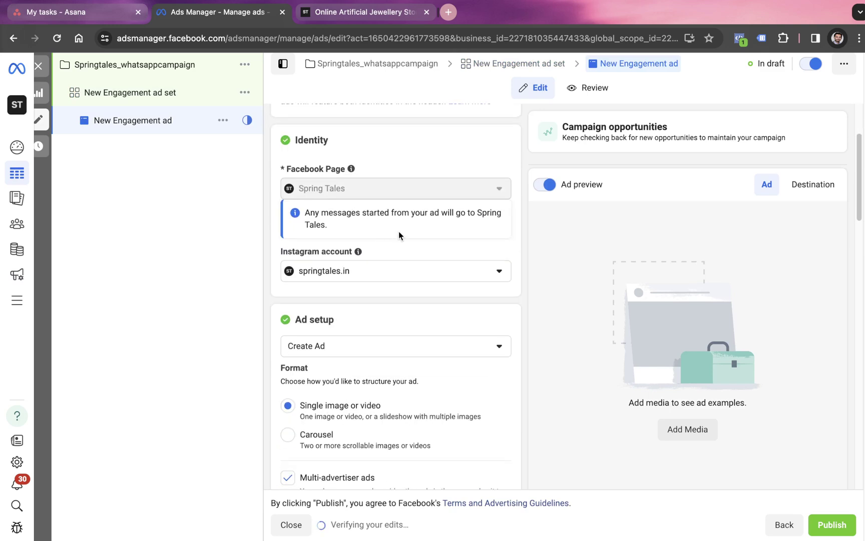
scroll(399, 234, down, 3)
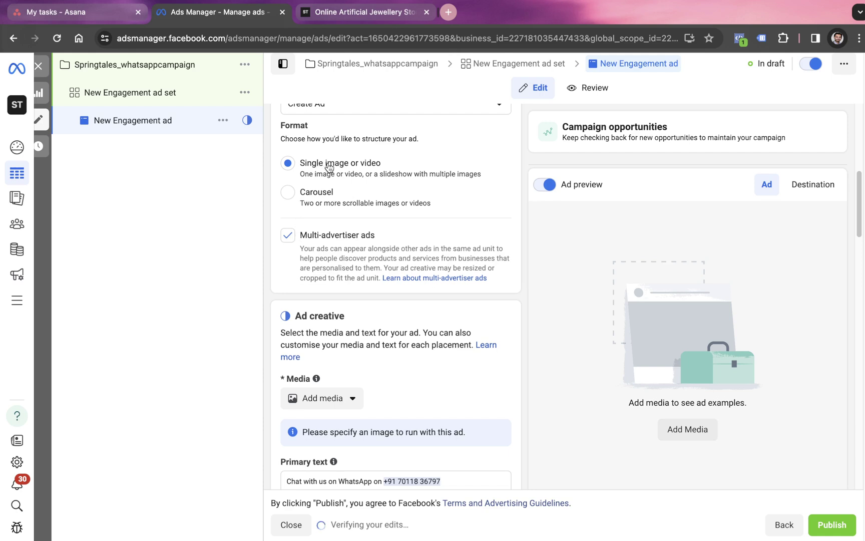
Add the untitled 'Follow Fashion Trends' image from Account images, accepting the default crops and optimisation.
click(342, 404)
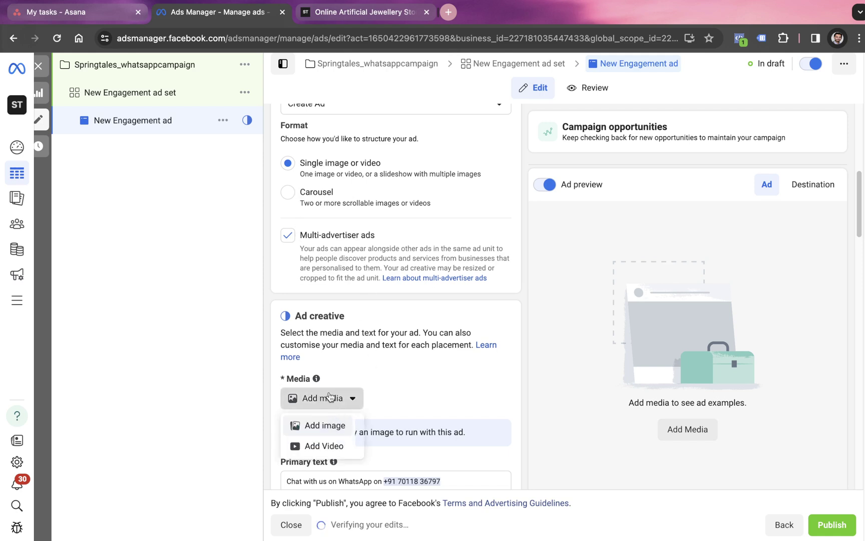
click(326, 426)
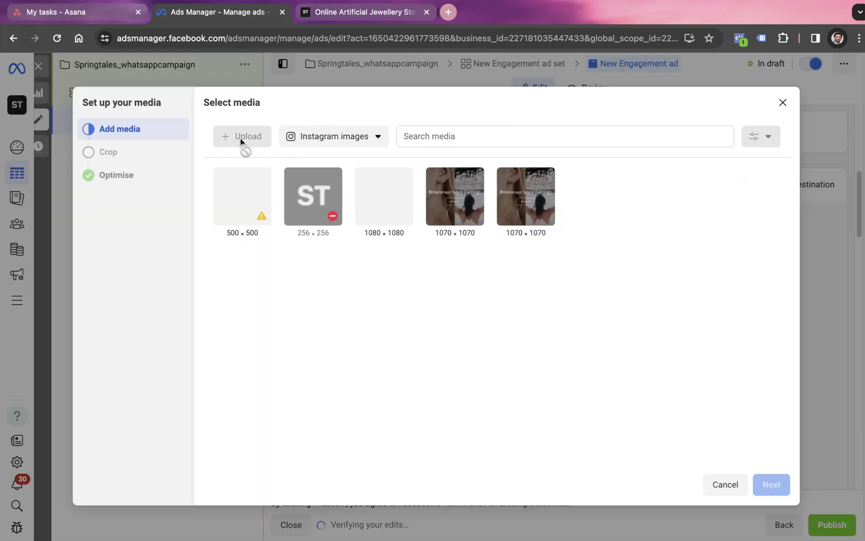
click(331, 136)
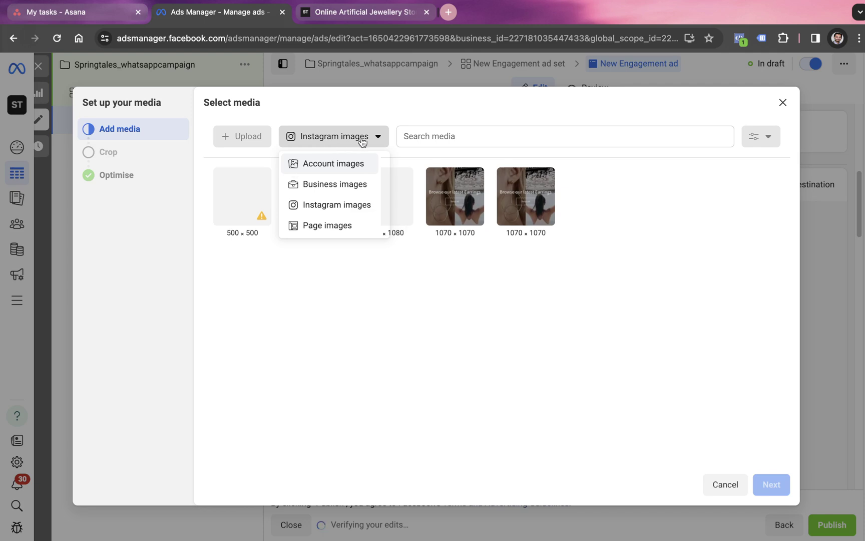
click(337, 170)
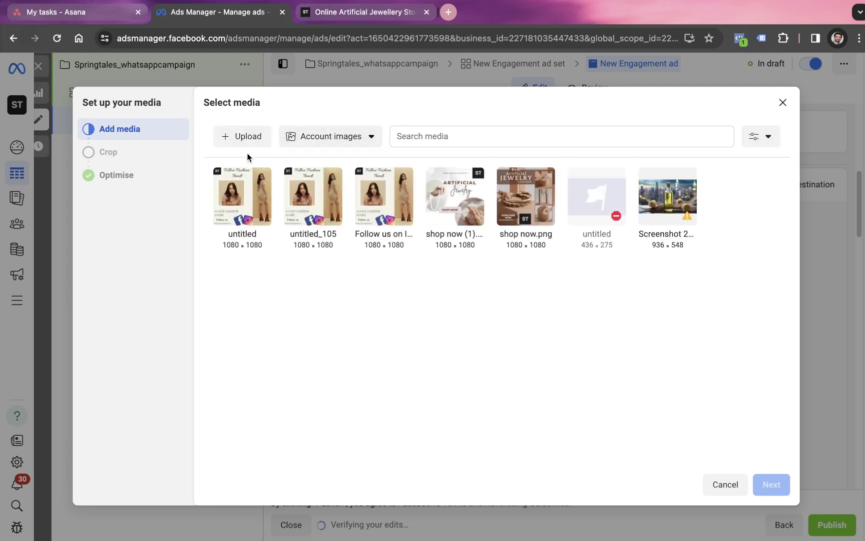
click(248, 218)
click(758, 481)
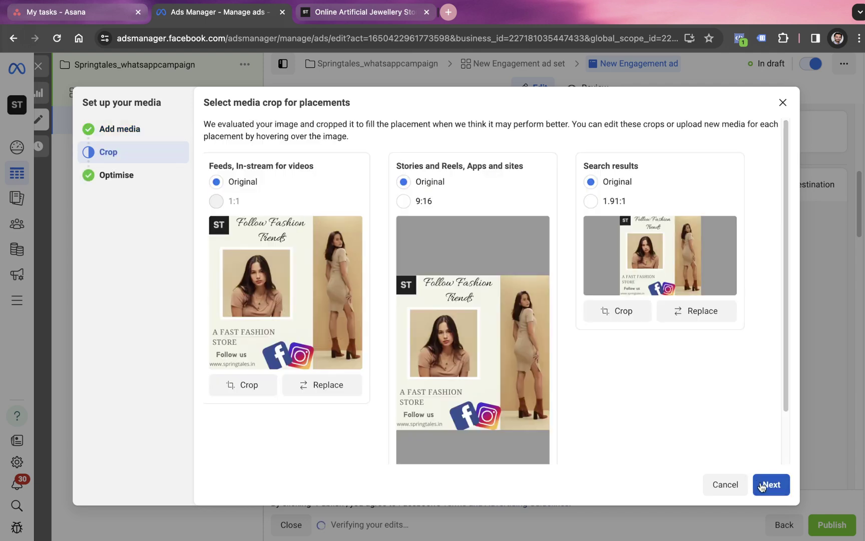
click(770, 493)
click(753, 483)
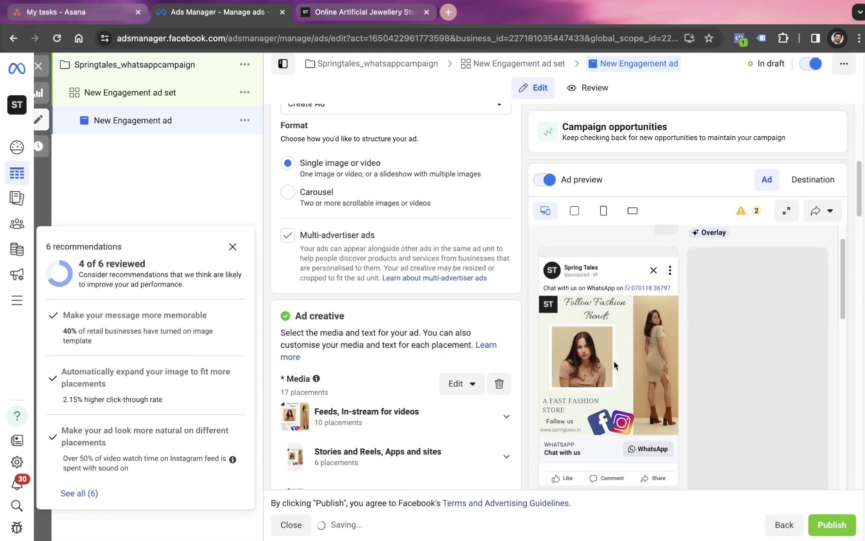
Open the Advanced Preview of the fashion ad across Facebook and Instagram placements.
scroll(621, 325, down, 1)
scroll(638, 348, down, 1)
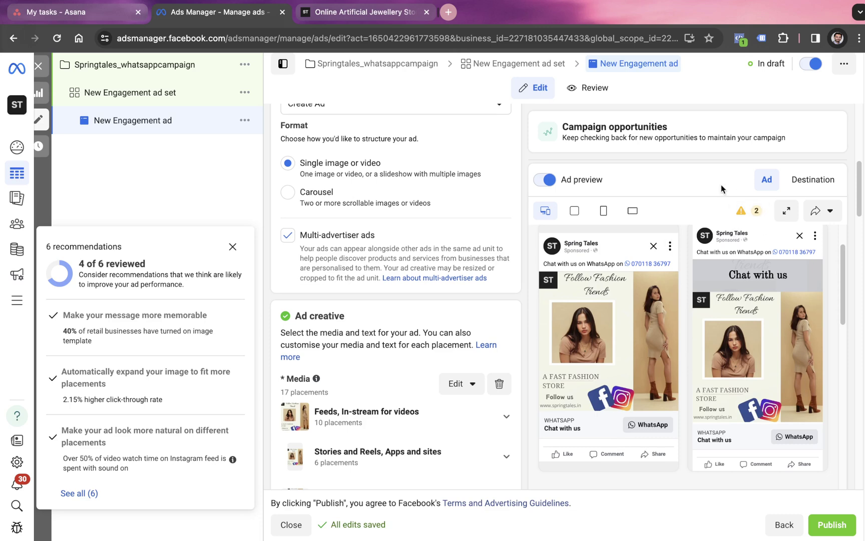
click(786, 211)
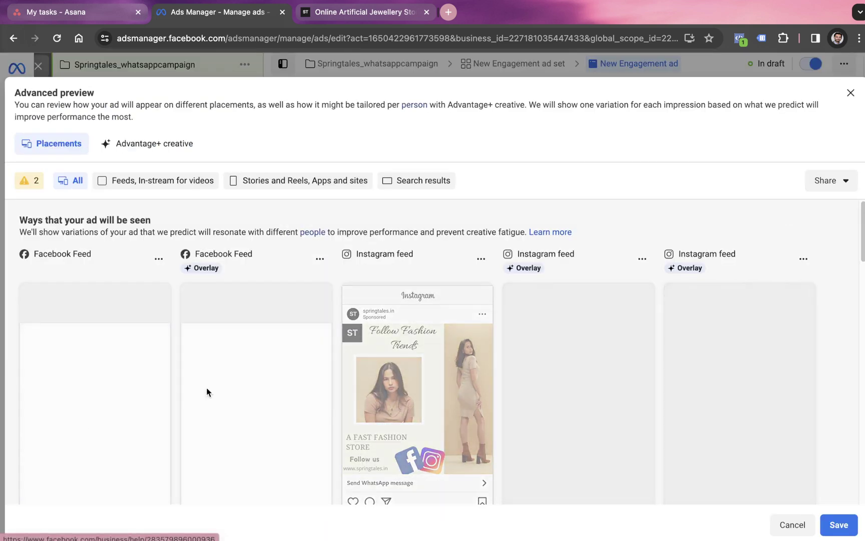
Review the WhatsApp chat prompts across the Reels and profile feed placements, then save the preview.
scroll(272, 360, down, 2)
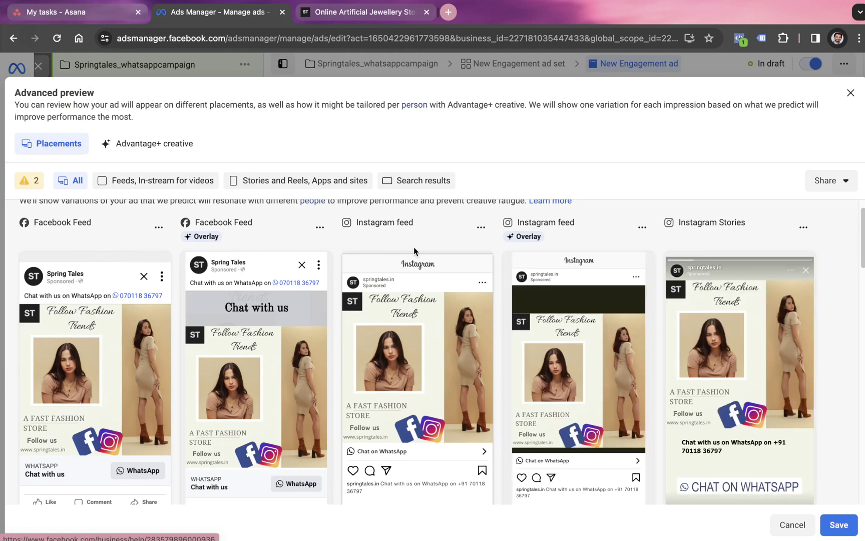
scroll(727, 288, down, 2)
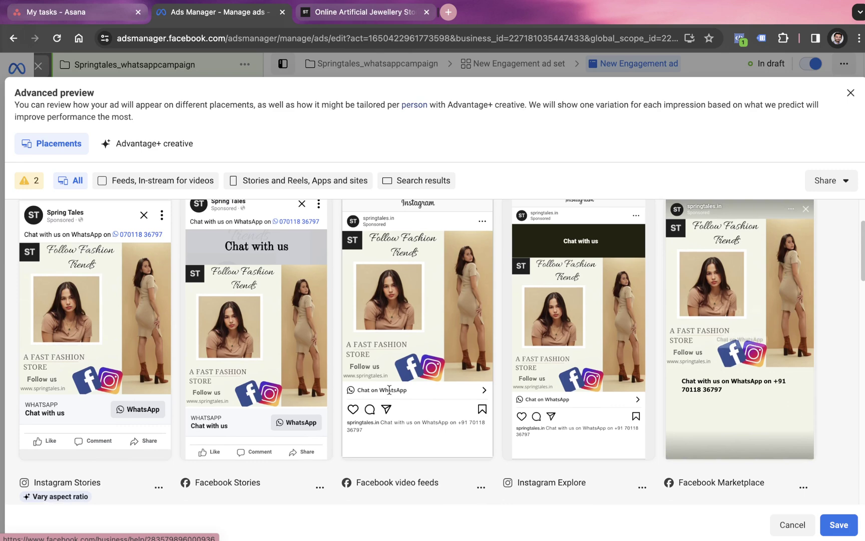
scroll(535, 415, down, 5)
scroll(536, 339, up, 2)
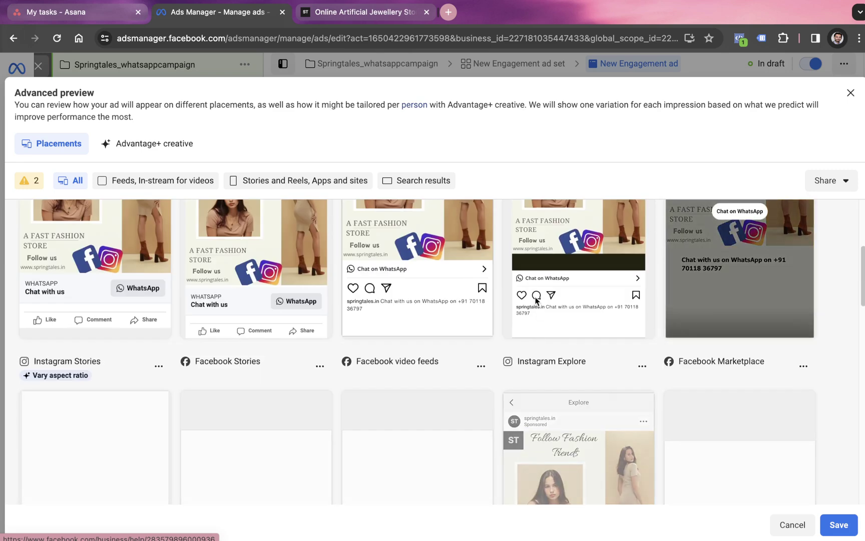
scroll(585, 353, down, 5)
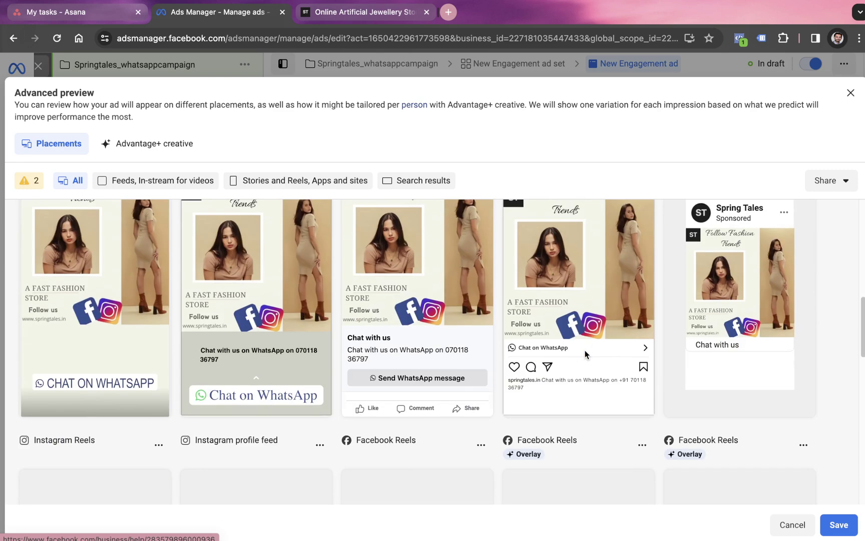
click(845, 525)
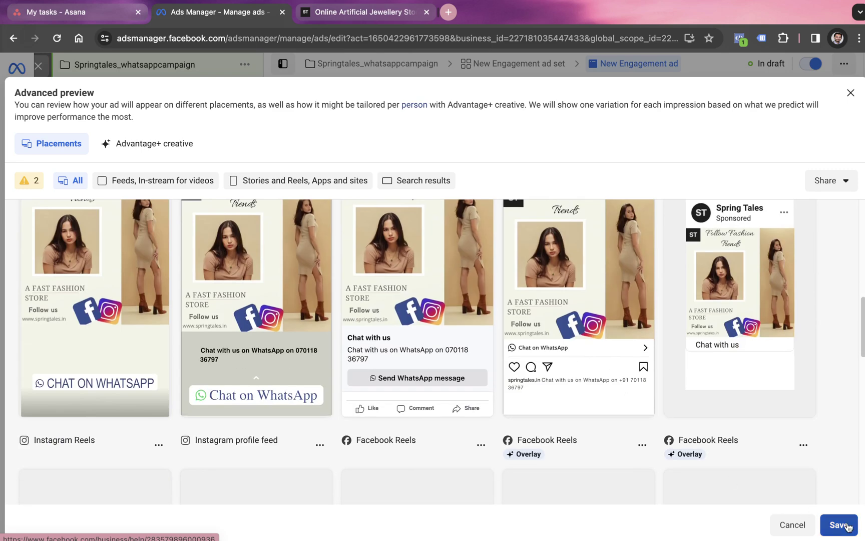
Dismiss the recommendations panel, scroll down to Tracking, and publish the WhatsApp engagement ad.
scroll(422, 354, down, 5)
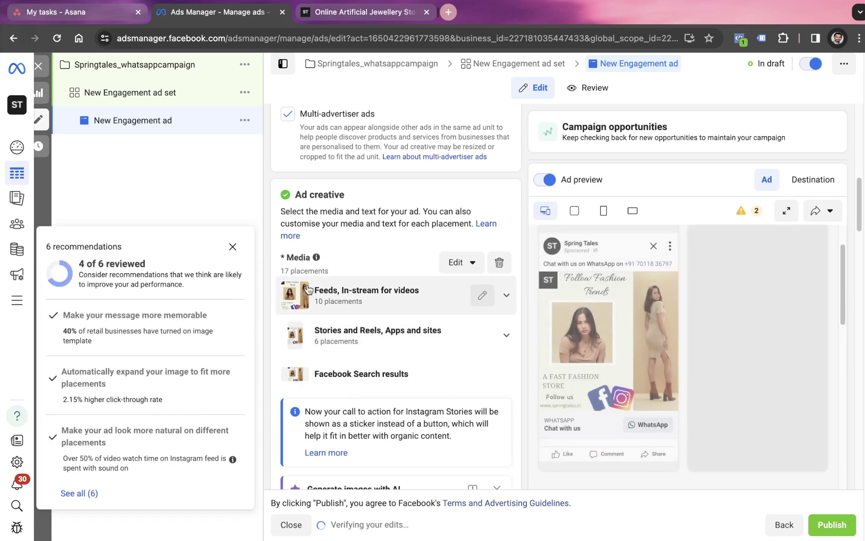
click(232, 247)
scroll(483, 354, down, 5)
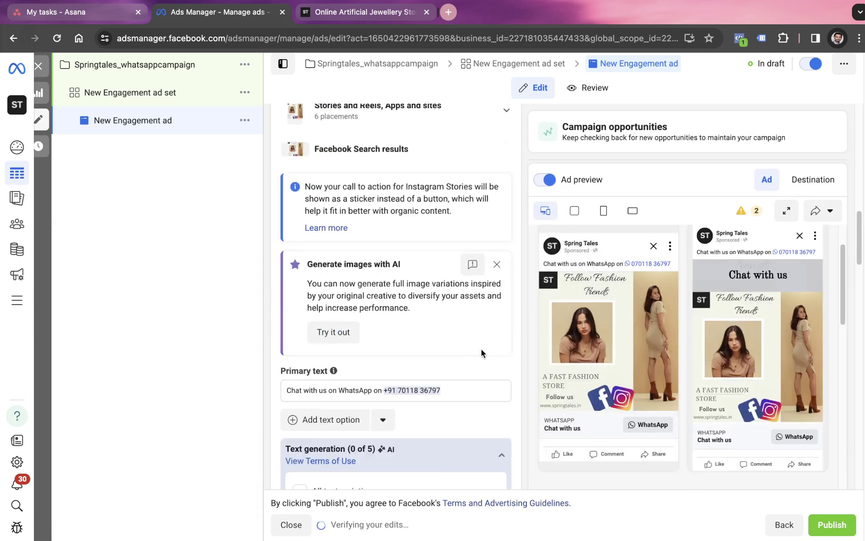
scroll(431, 305, down, 6)
scroll(421, 324, down, 15)
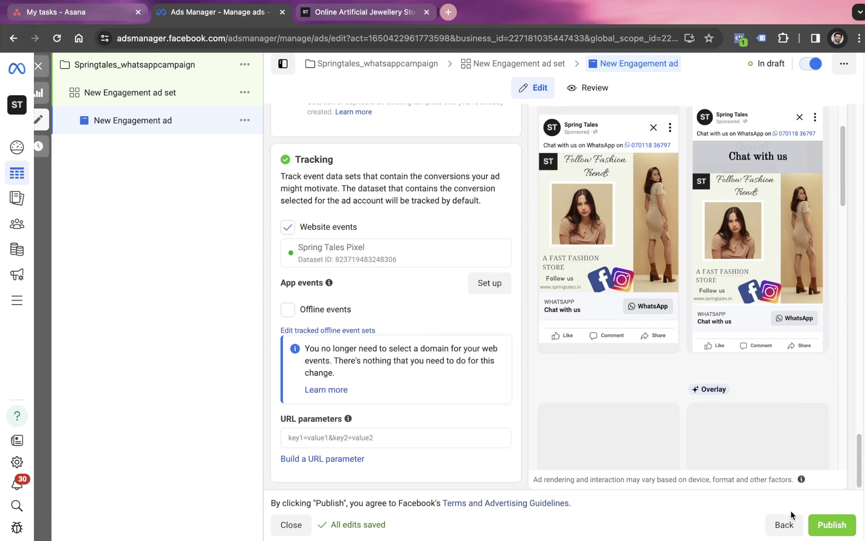
click(836, 529)
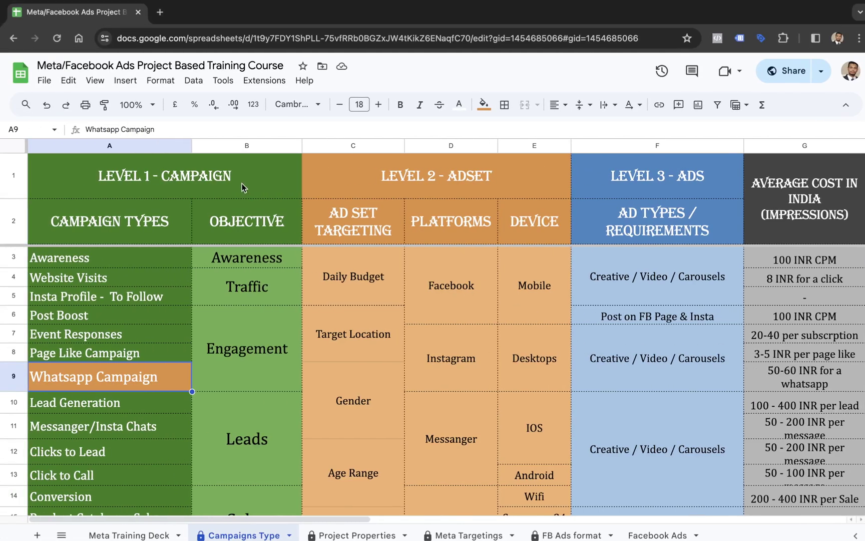
Select the Level 1 - Campaign, Level 2 - Adset and Level 3 - Ads headings.
click(191, 190)
click(491, 176)
click(630, 179)
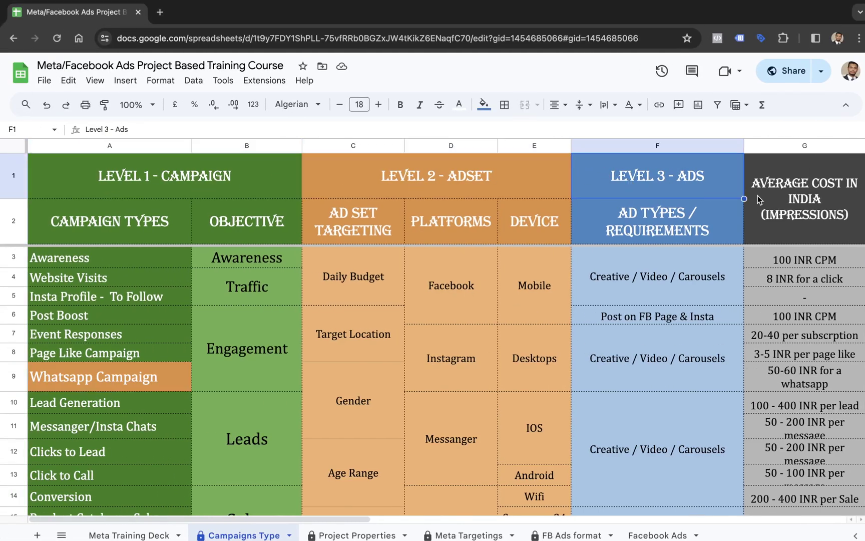
Switch to the Meta Training Deck sheet and scroll to the Whatapp Campaign row 15.
click(183, 536)
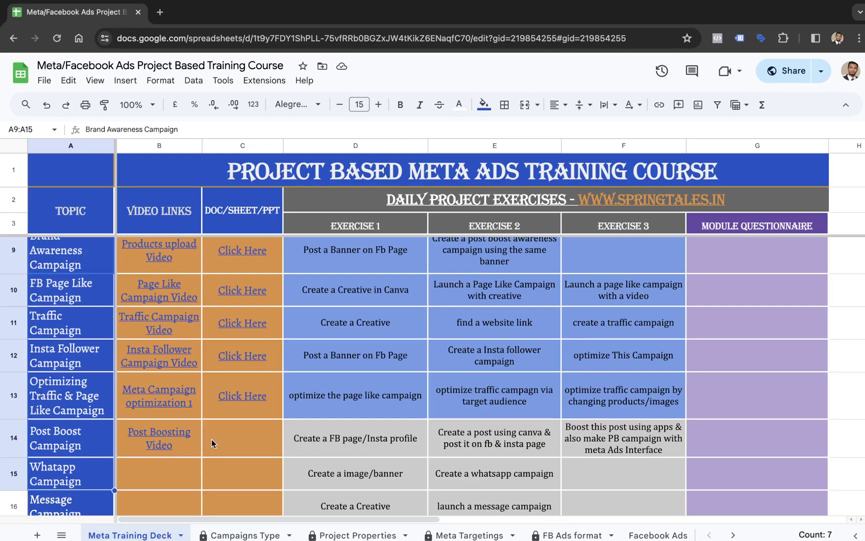
click(238, 441)
click(56, 452)
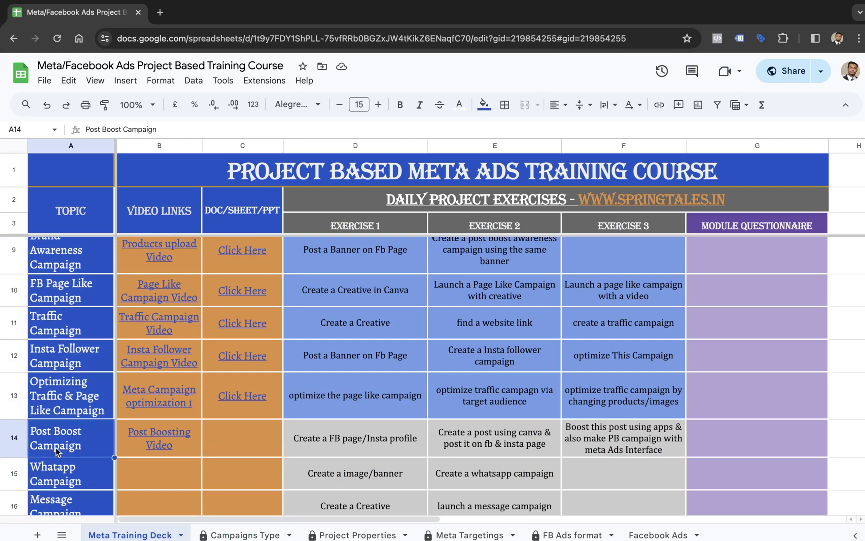
scroll(85, 460, down, 1)
click(85, 458)
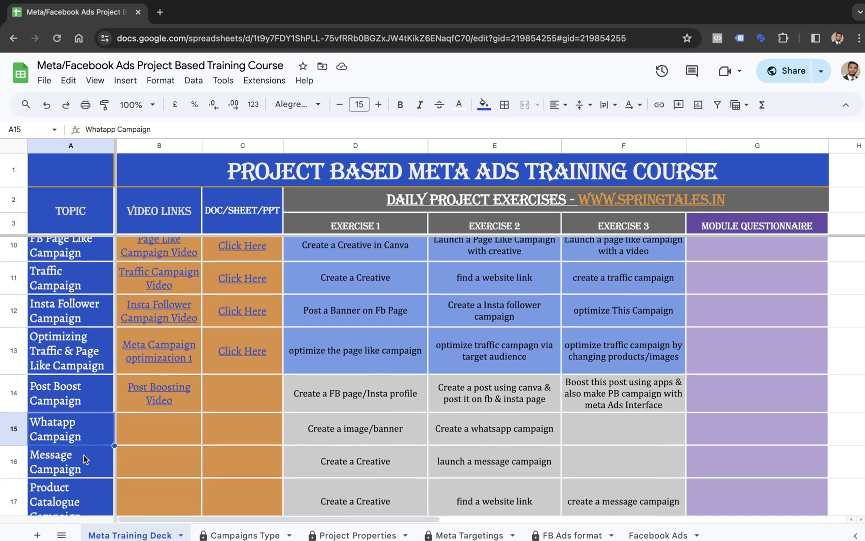
scroll(85, 458, down, 3)
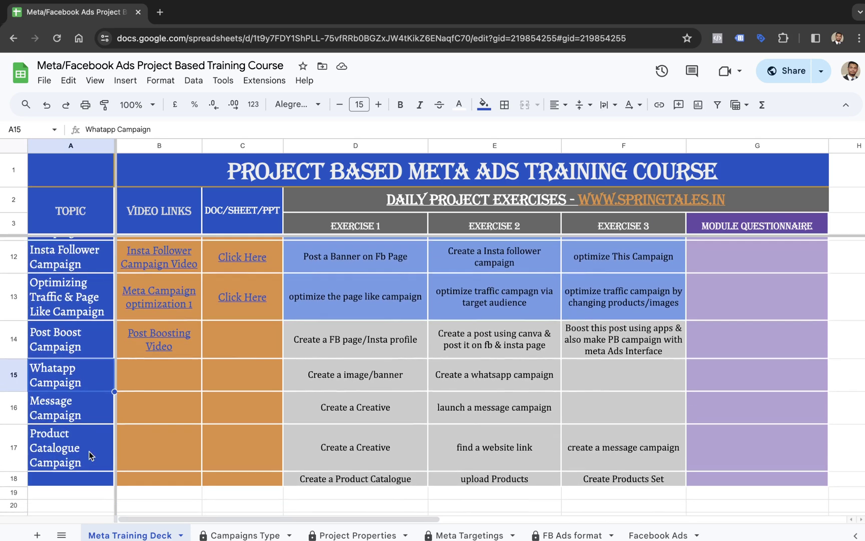
scroll(91, 455, up, 1)
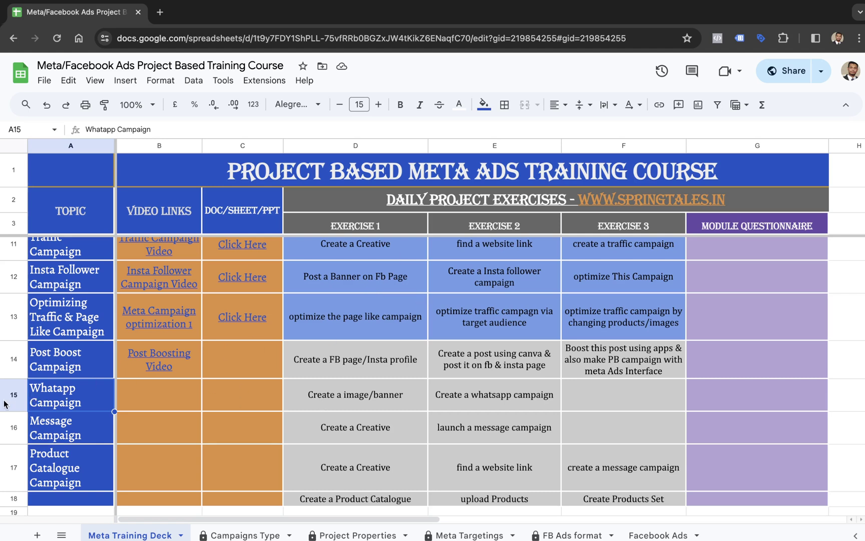
Enter 'otpimization' as the Whatapp Campaign row's Exercise 3 in cell F15.
click(338, 405)
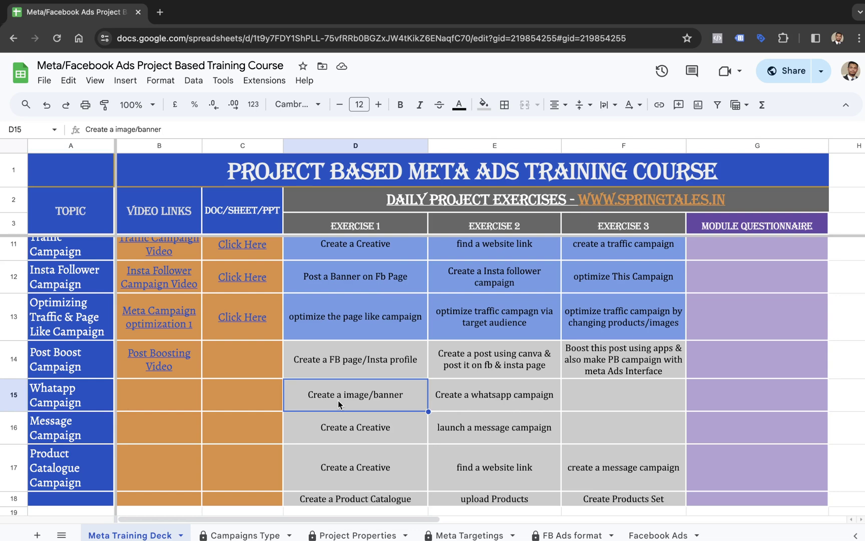
key(Right)
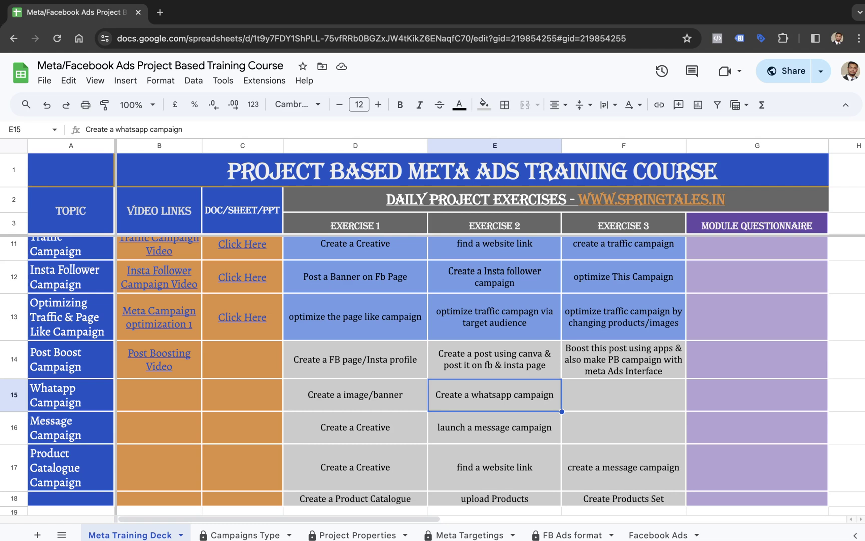
key(Right)
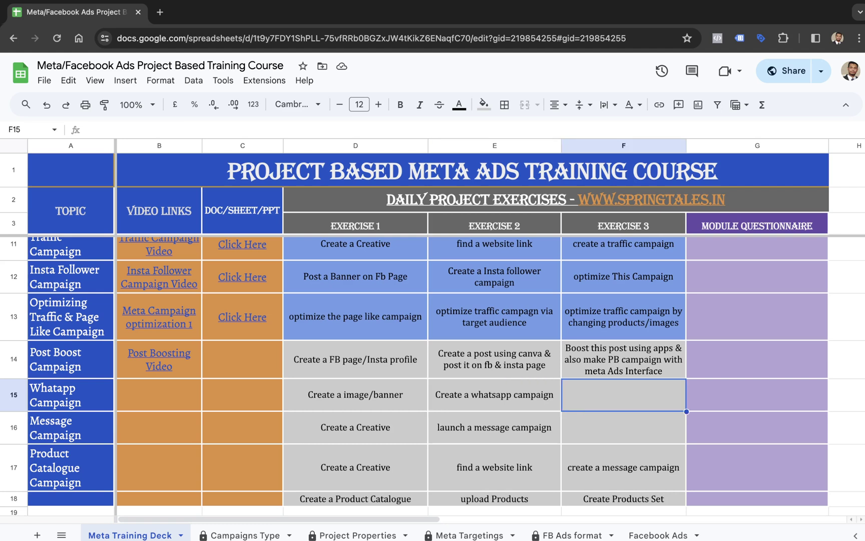
text(otpim)
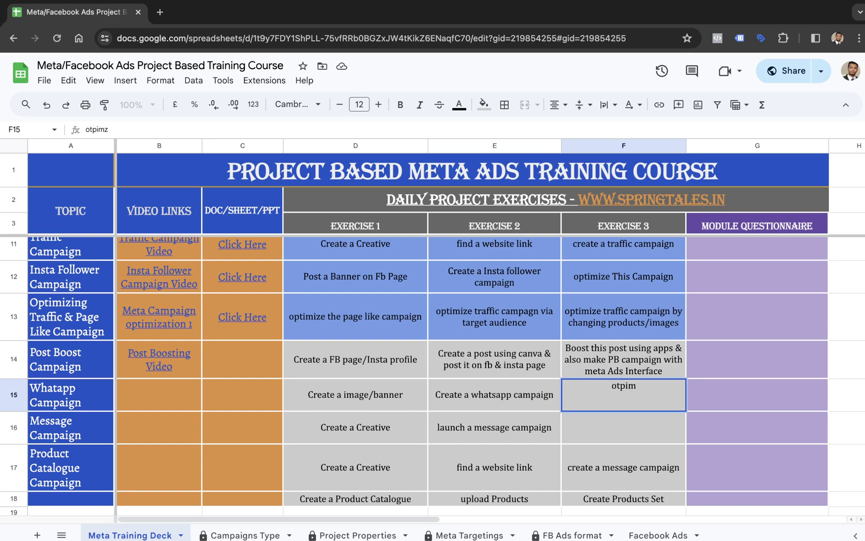
text(ization)
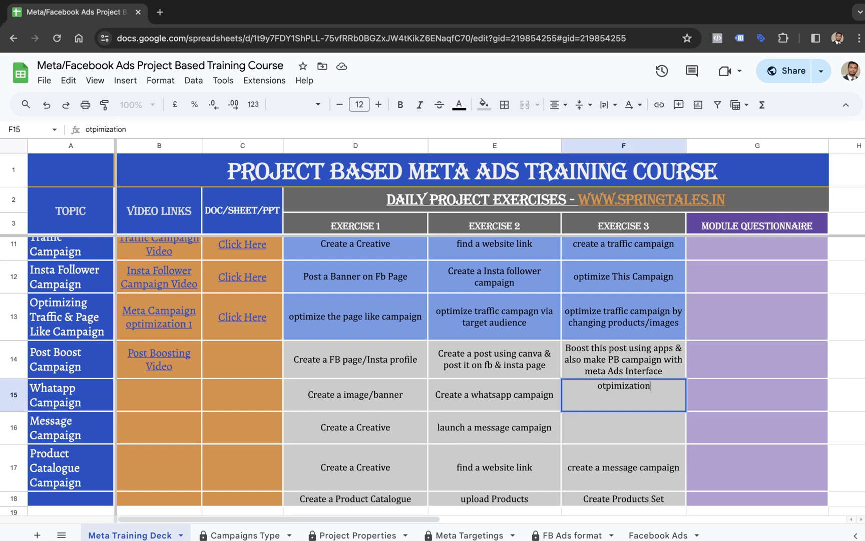
key(Tab)
click(623, 394)
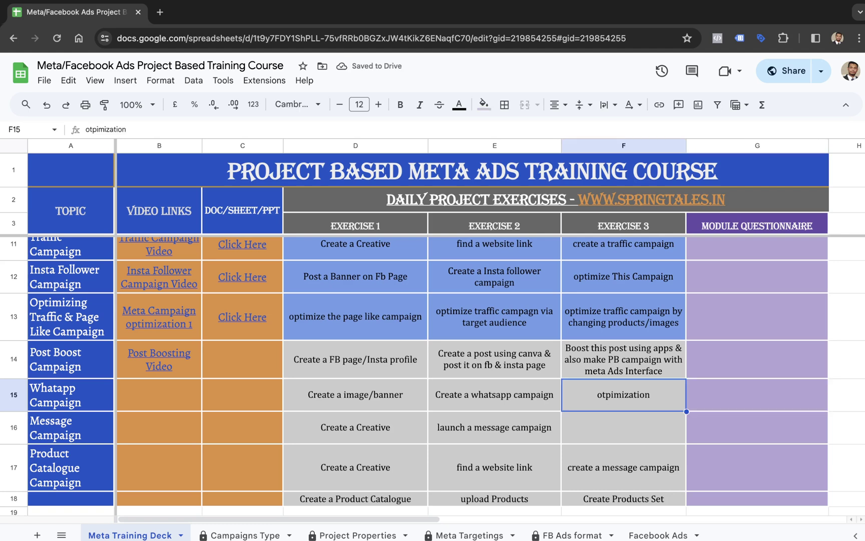
Review the exercise tasks in D9:E15, including Post Boost and Page Like campaign tasks.
drag(366, 407, 464, 395)
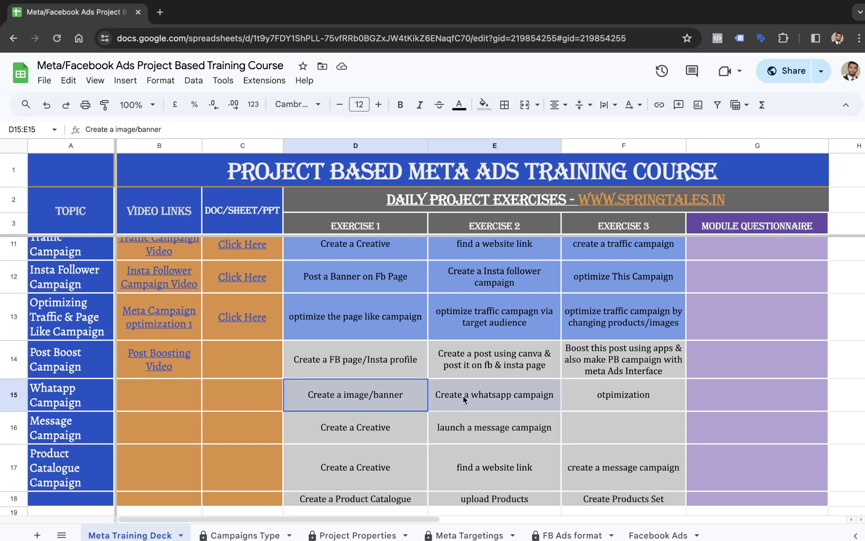
scroll(466, 398, up, 3)
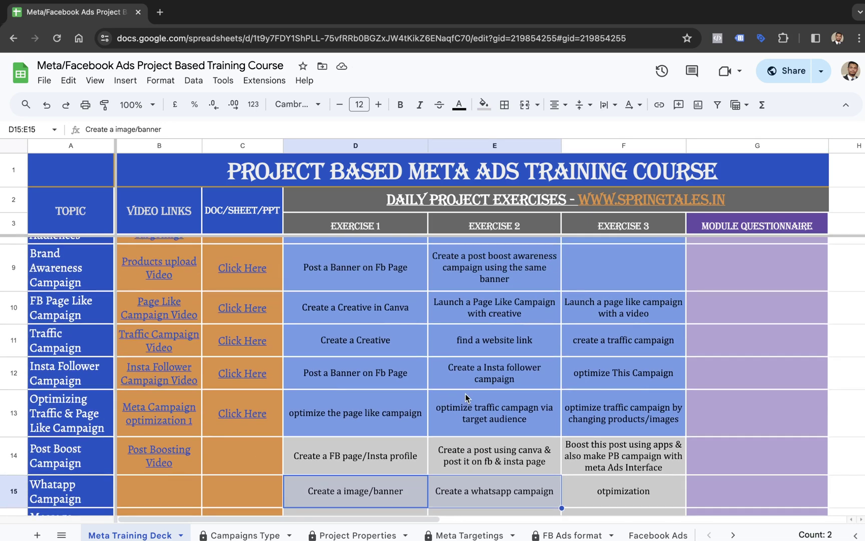
click(412, 279)
drag(412, 279, 496, 463)
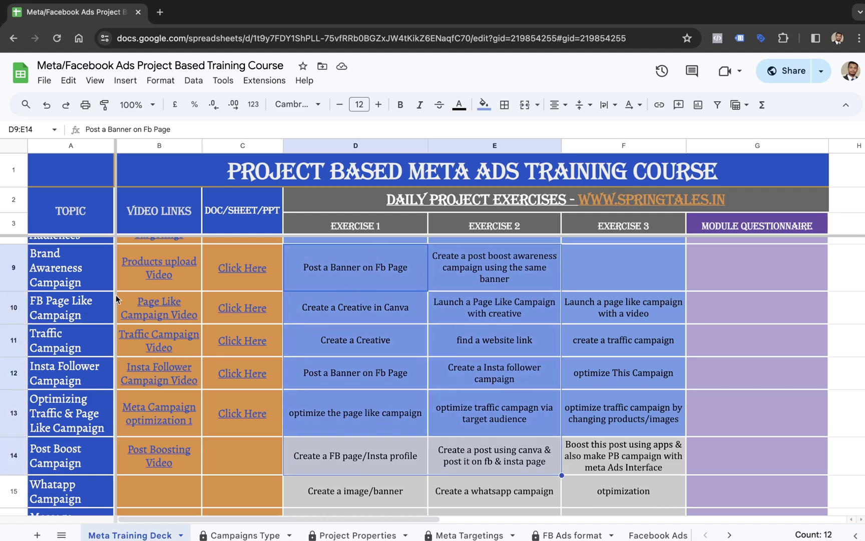
click(348, 314)
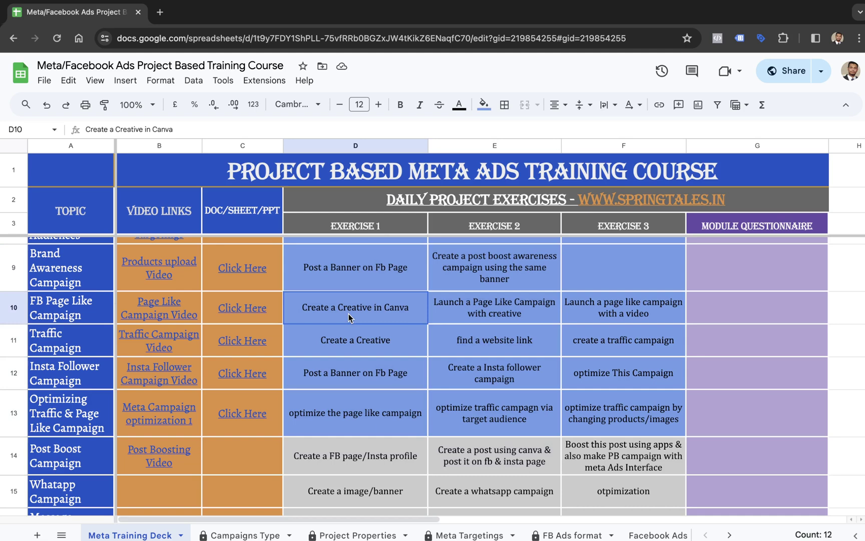
click(489, 287)
click(489, 304)
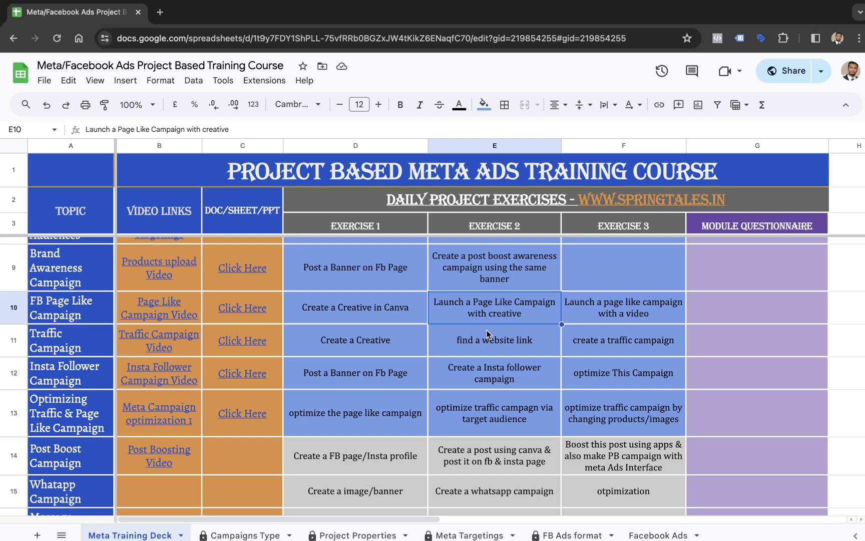
Close the ad editor and view the campaigns list showing Springtales_whatsappcampaign as ongoing.
key(ctrl+Right)
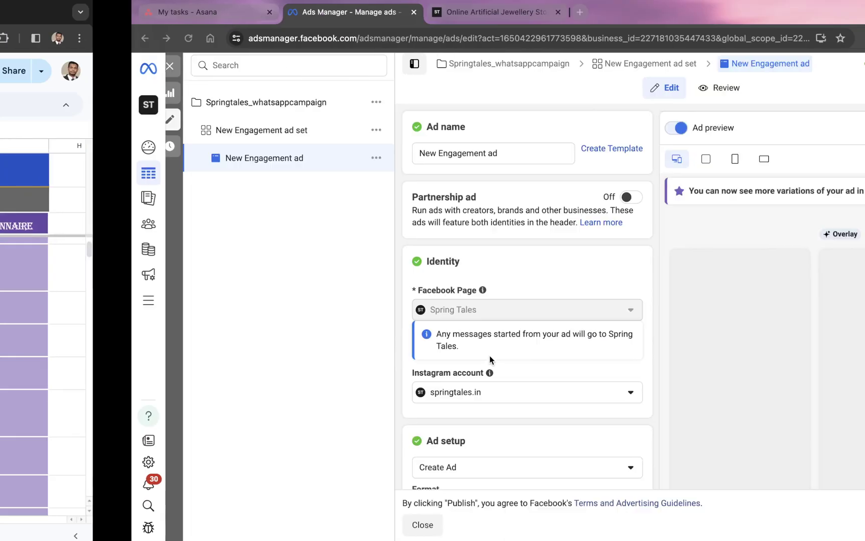
click(41, 69)
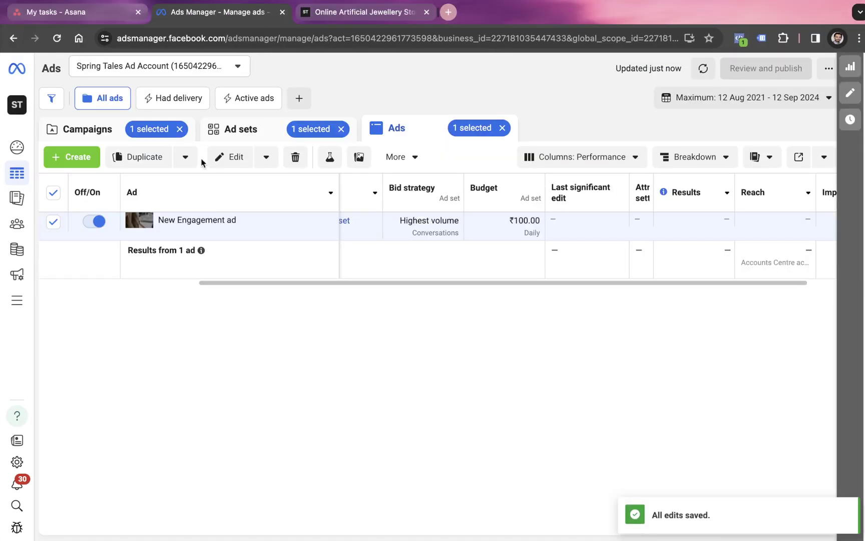
click(102, 134)
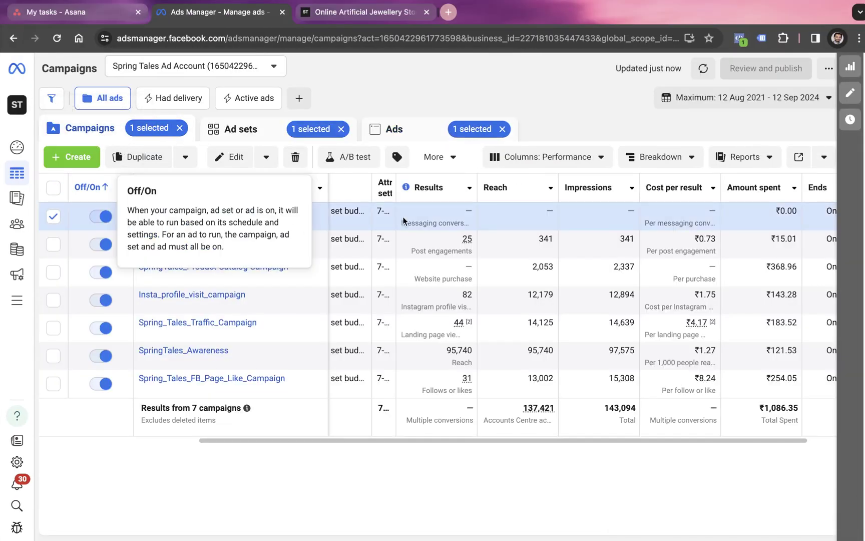
scroll(762, 221, right, 2)
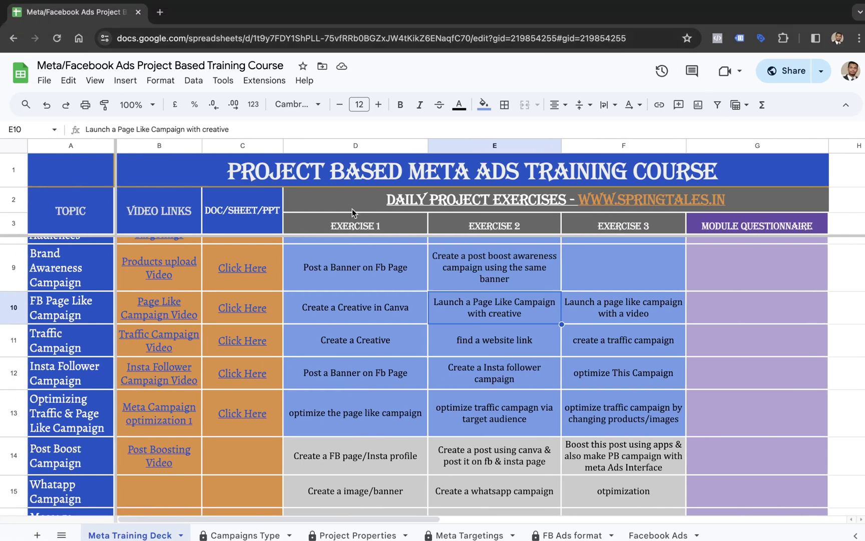
Bring the Google Sheets window with the Meta Training Deck tab back into view.
click(551, 7)
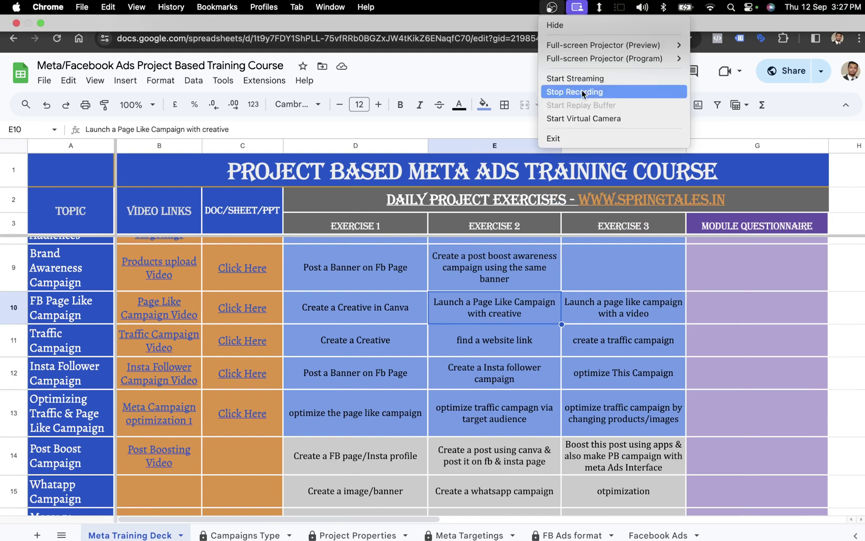